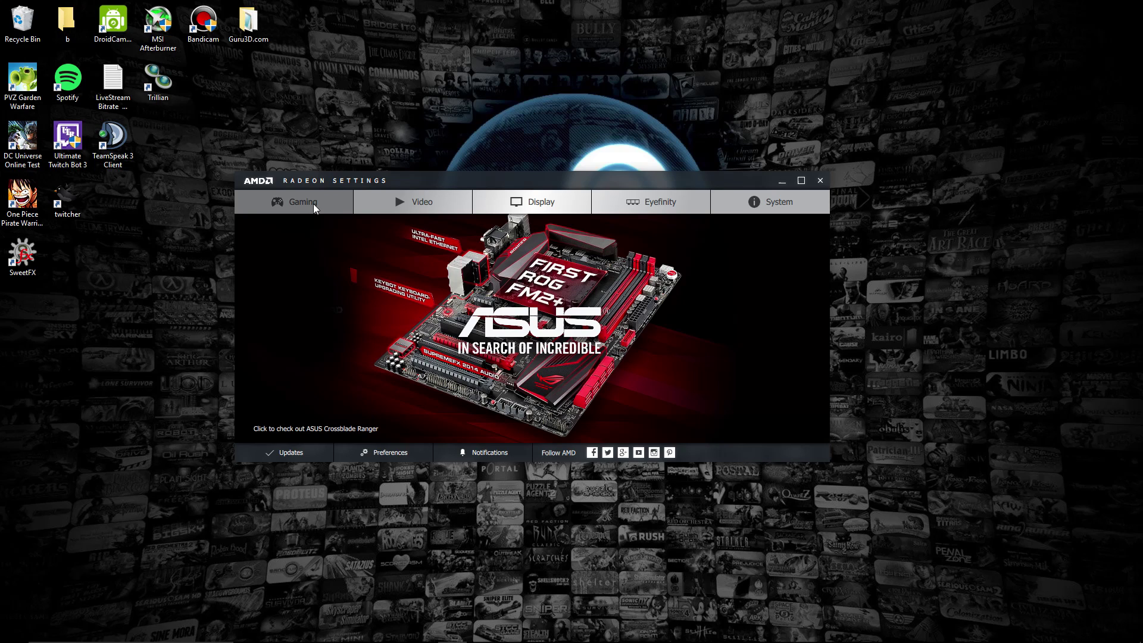
Step: On the Gaming page, scan for installed games to add nine profiles, including Call of Duty: Black Ops III
click(313, 203)
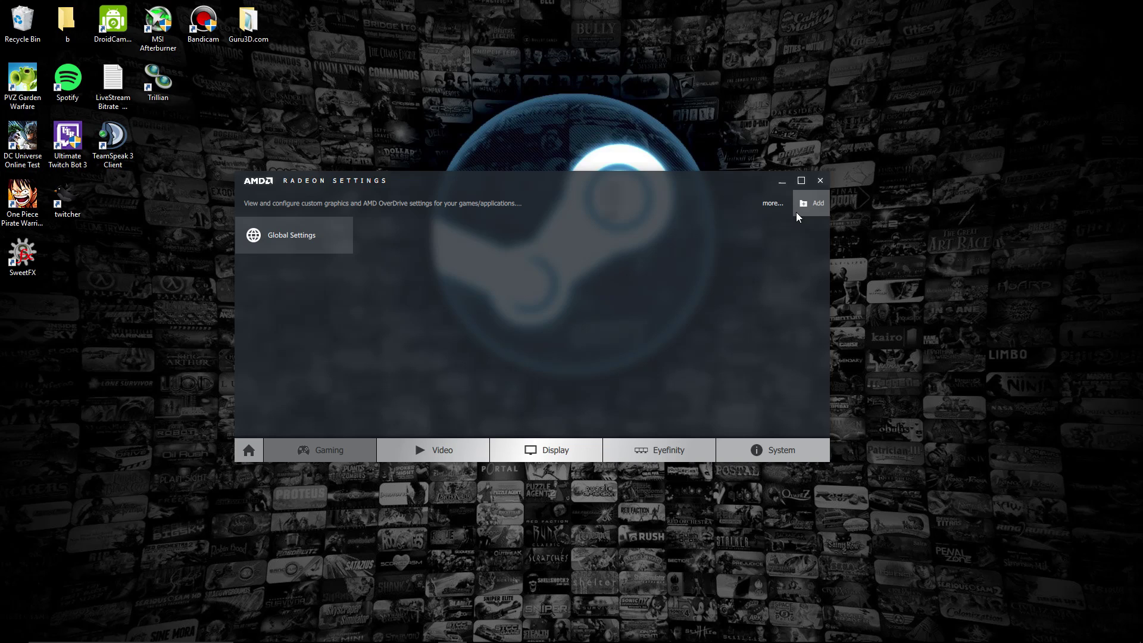
click(797, 213)
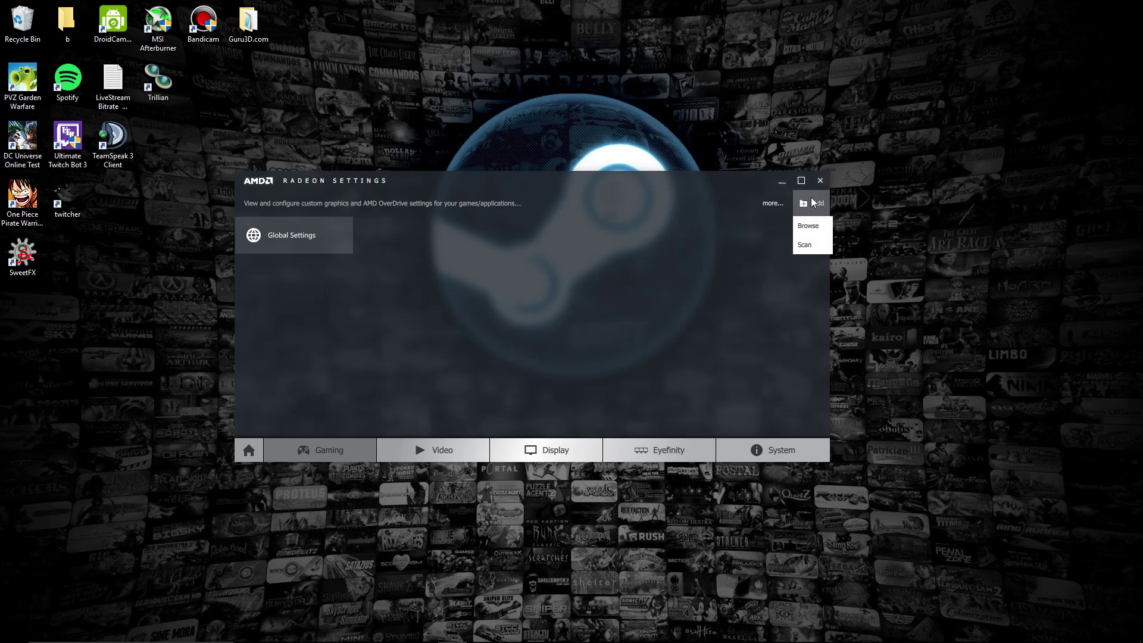
click(805, 245)
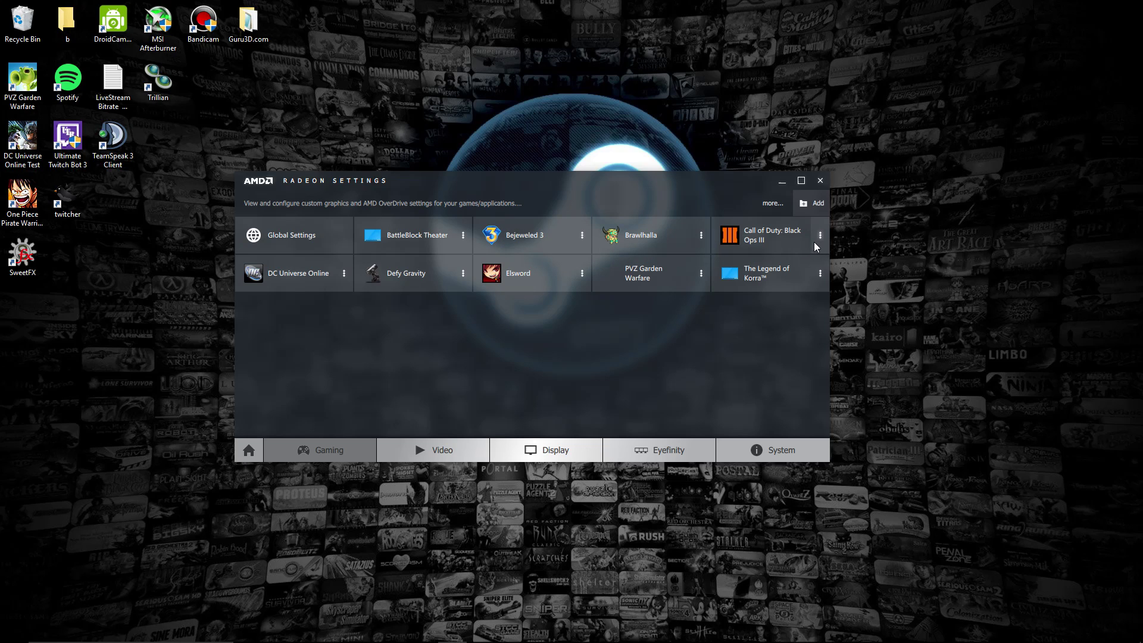
Step: In the Black Ops III profile, override anti-aliasing at 8X with the Edge-detect filter and Morphological Filtering on
click(793, 239)
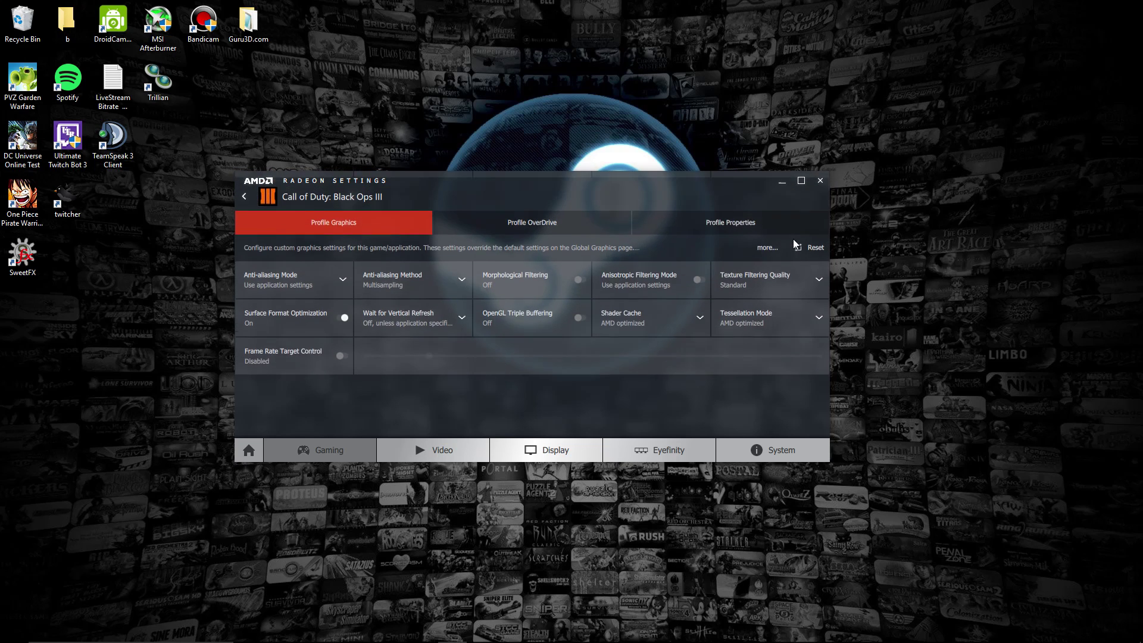
click(342, 288)
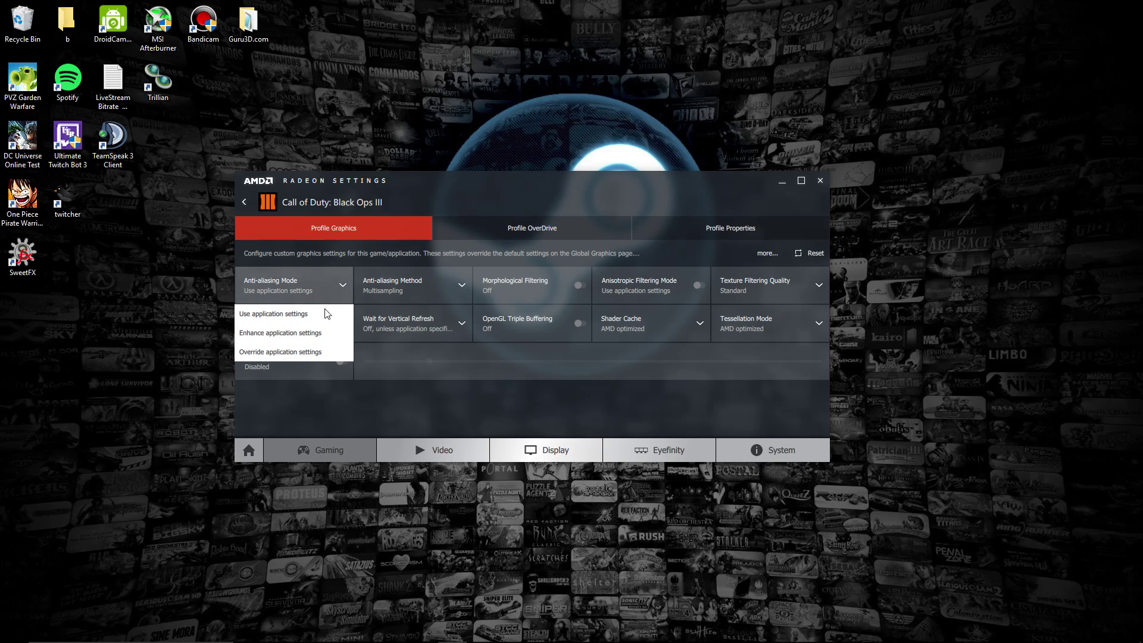
click(298, 353)
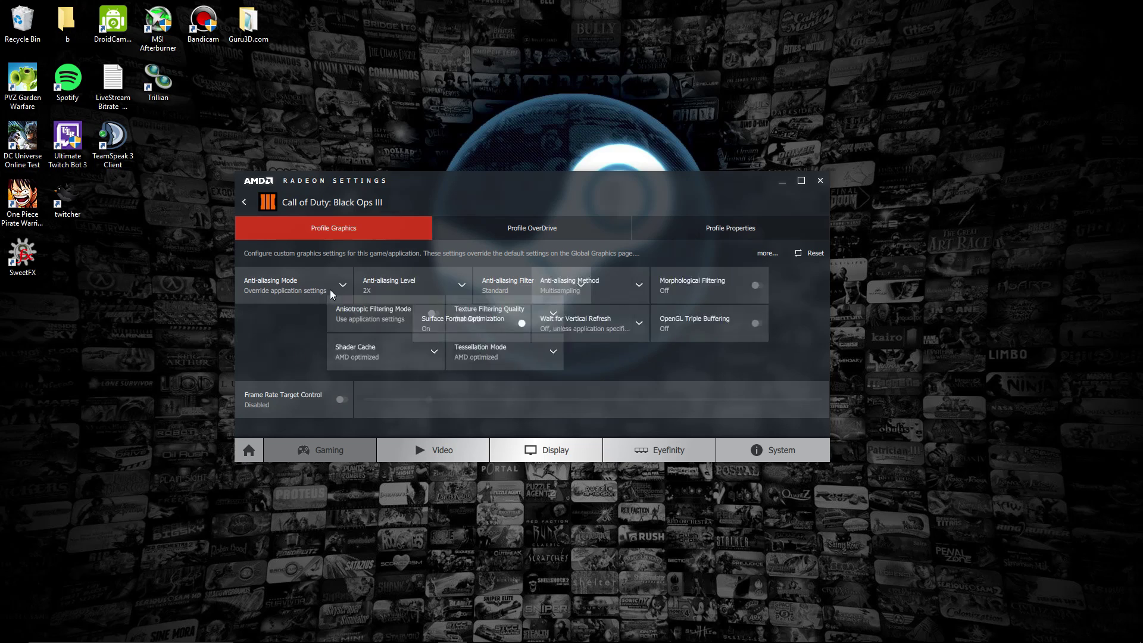
click(462, 285)
click(384, 390)
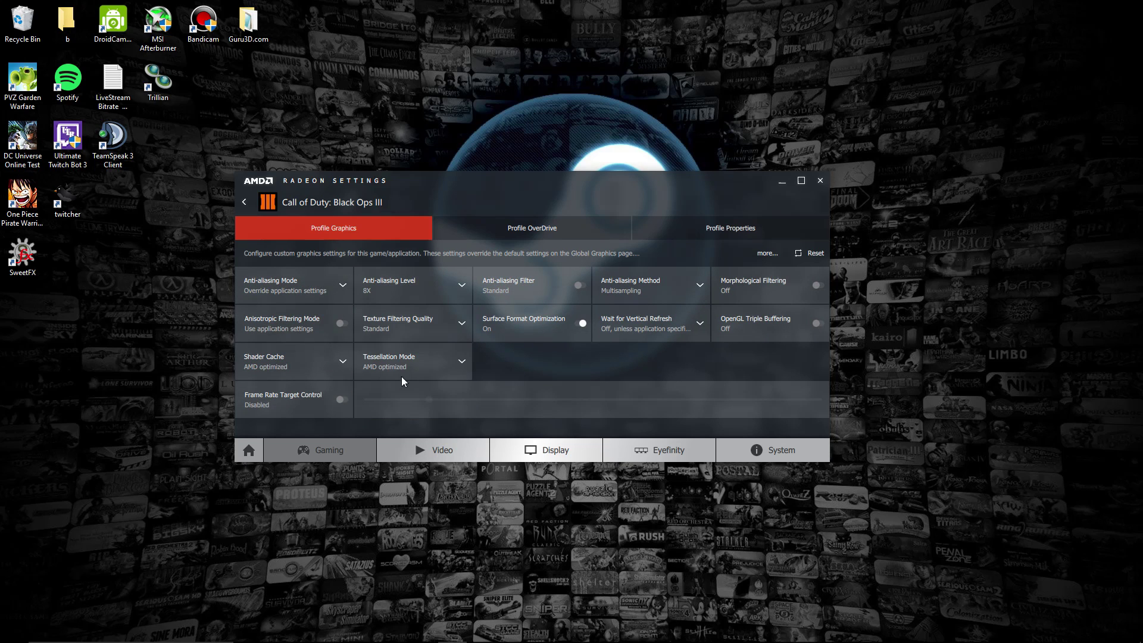
click(577, 284)
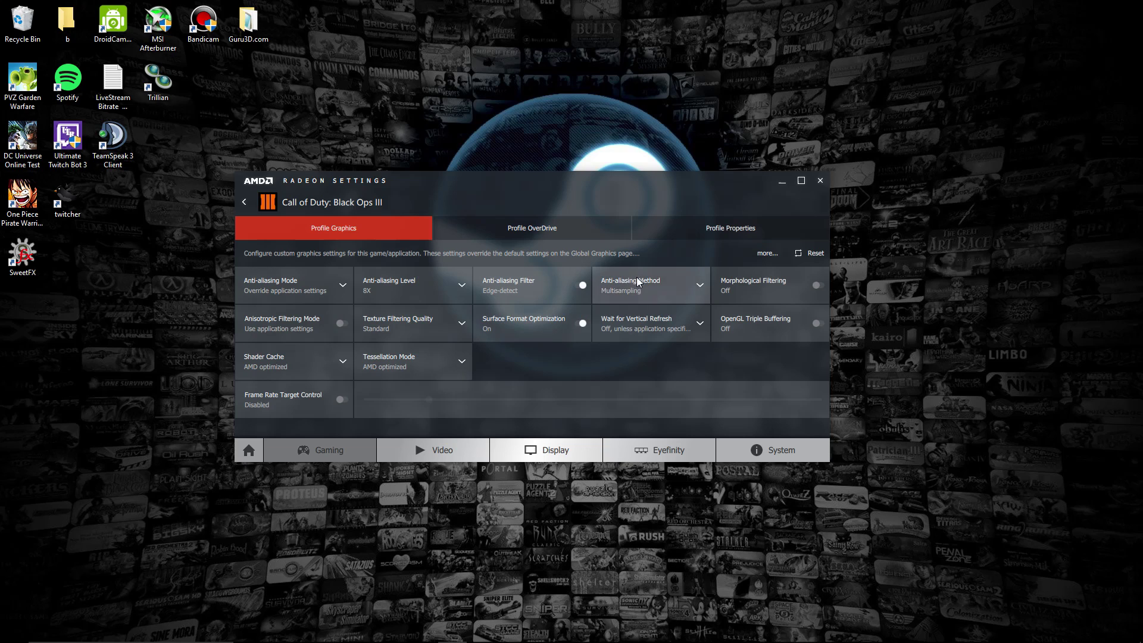
click(815, 287)
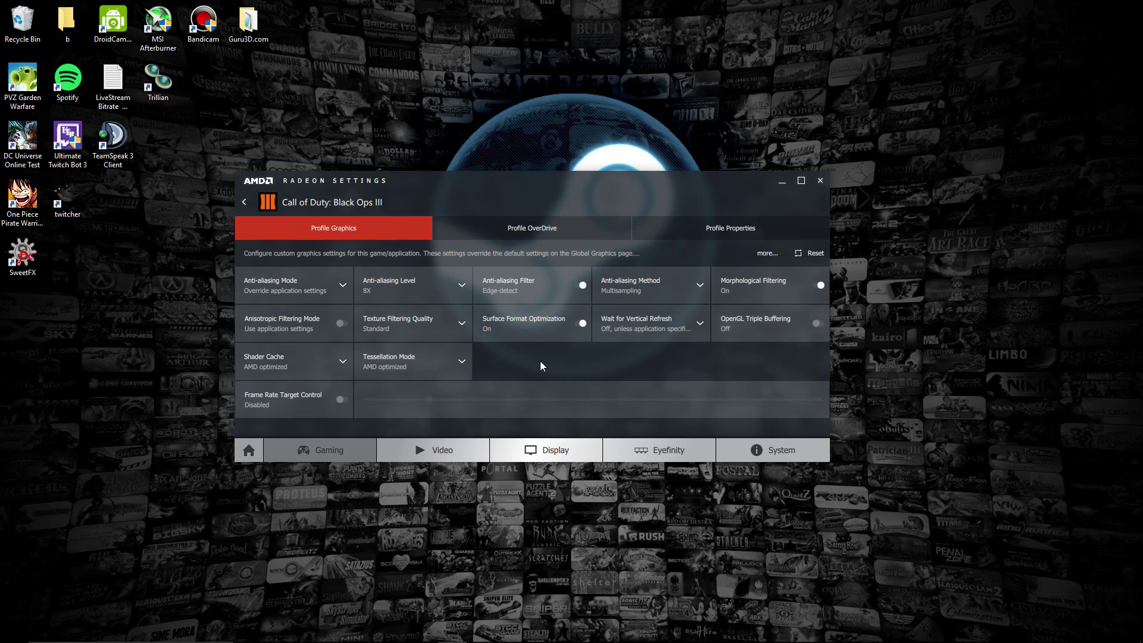
Step: Override anisotropic filtering at 16x and set texture filtering quality to High
click(339, 324)
click(462, 323)
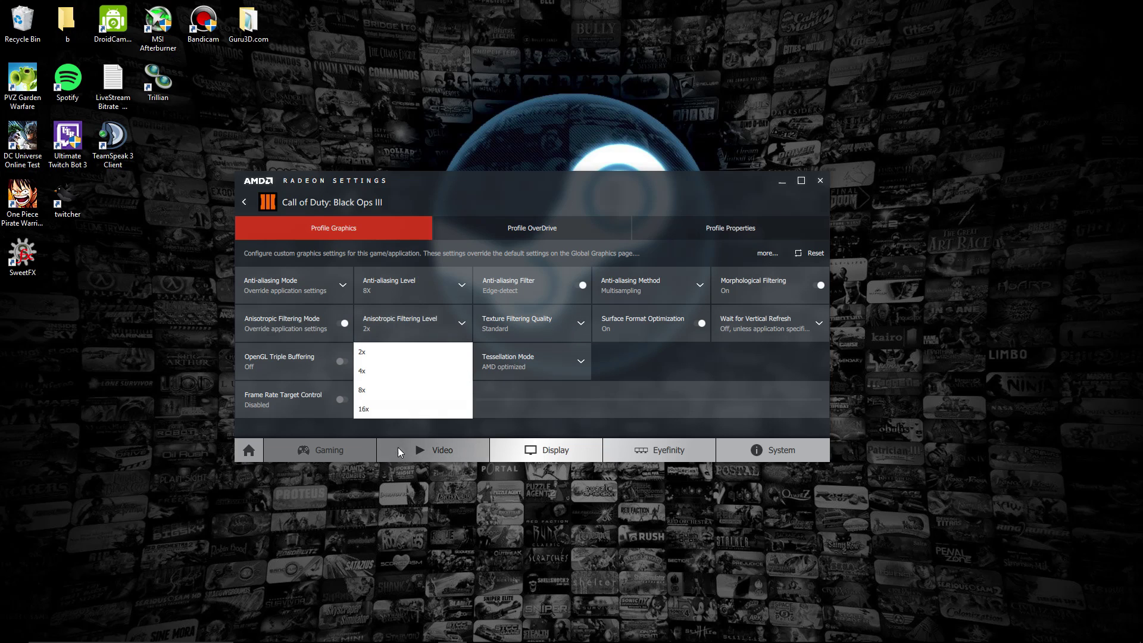
click(412, 410)
click(581, 324)
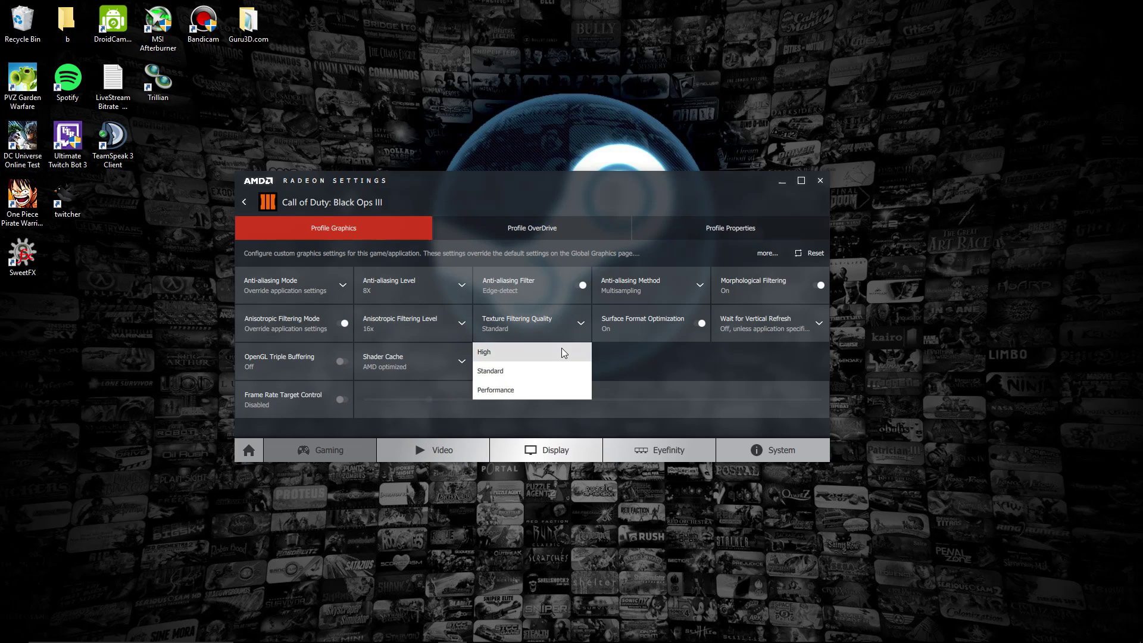
click(562, 347)
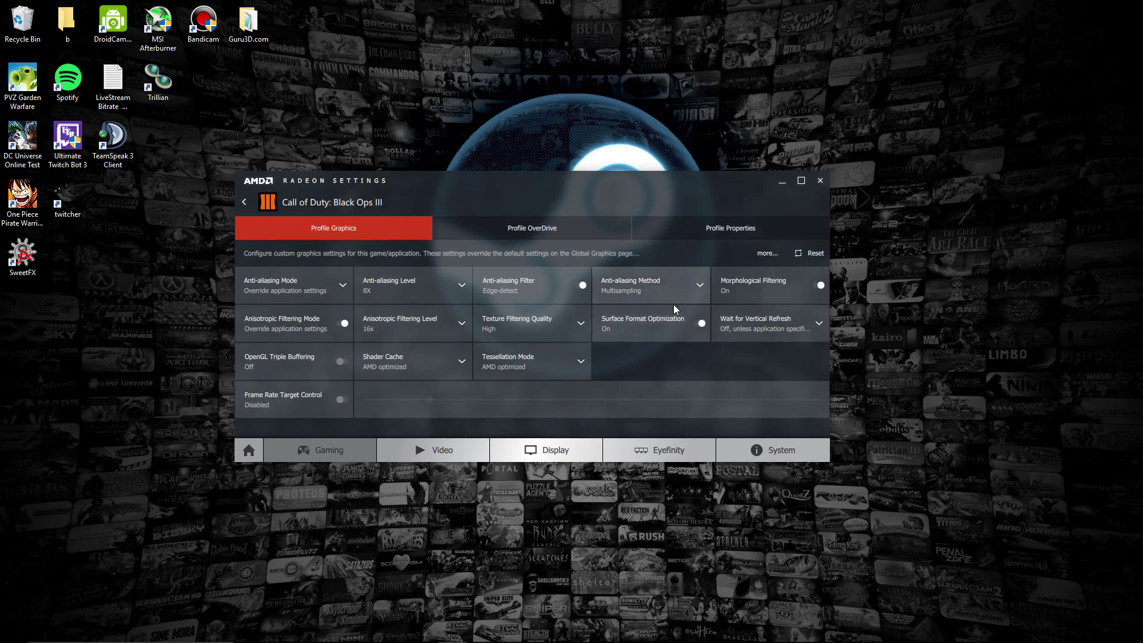
Step: Set Wait for Vertical Refresh to Always on, turn OpenGL Triple Buffering on, and set Shader Cache to On
click(814, 321)
click(756, 408)
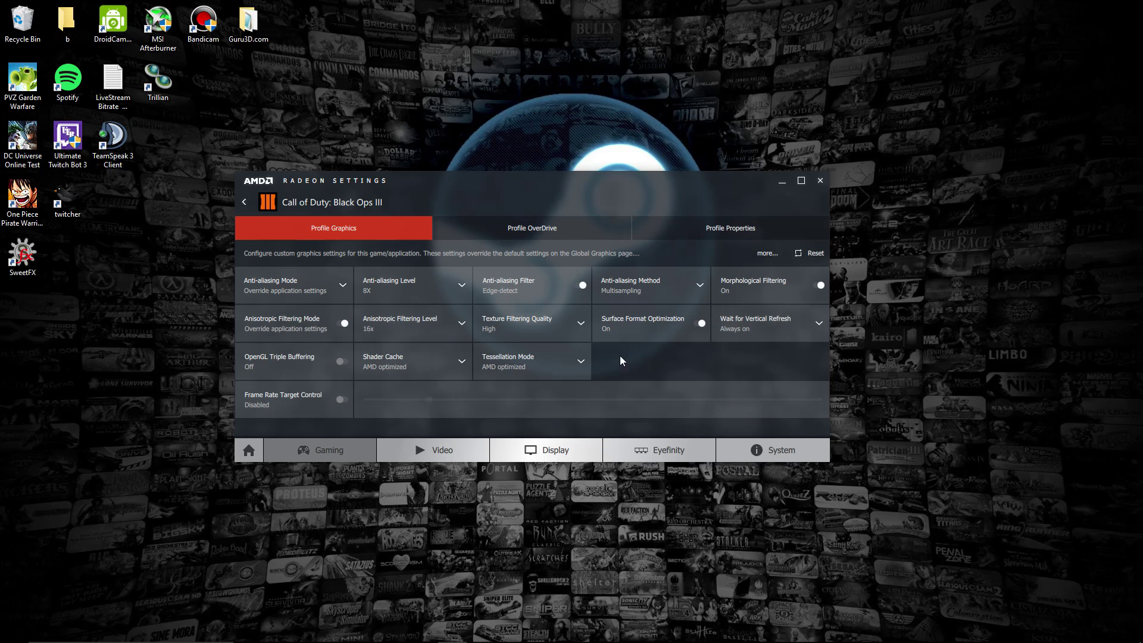
click(339, 363)
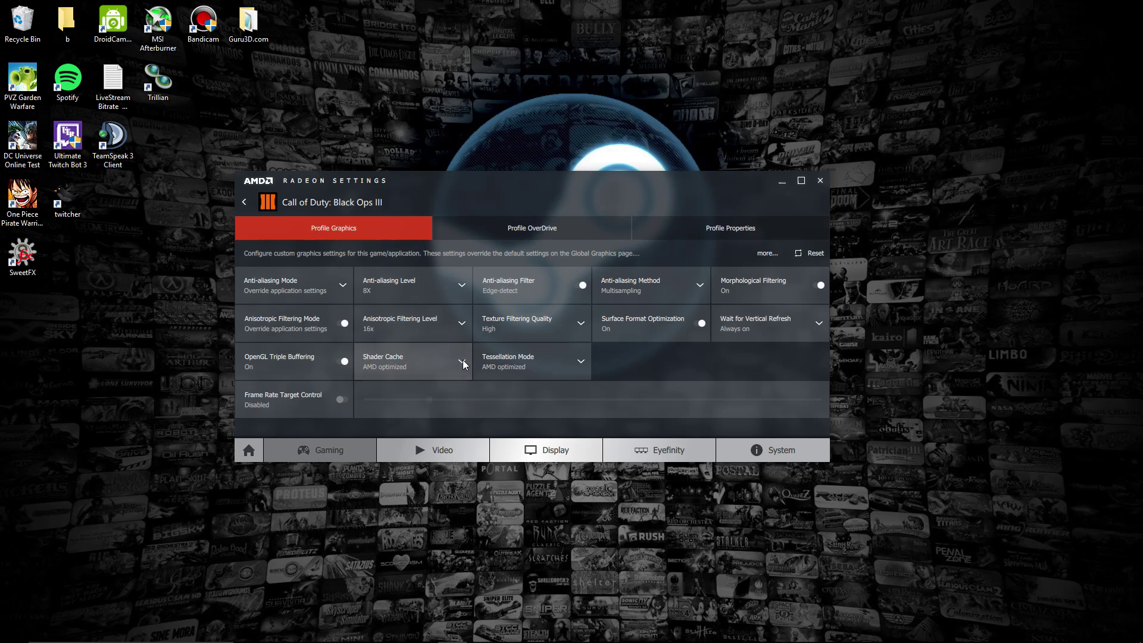
click(462, 361)
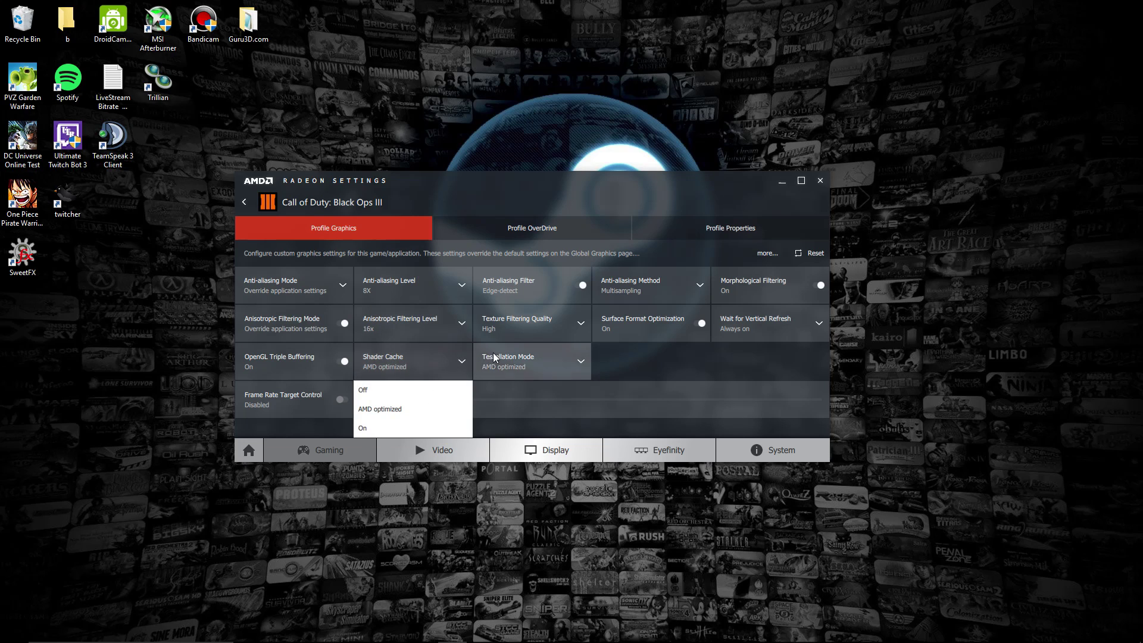
click(427, 430)
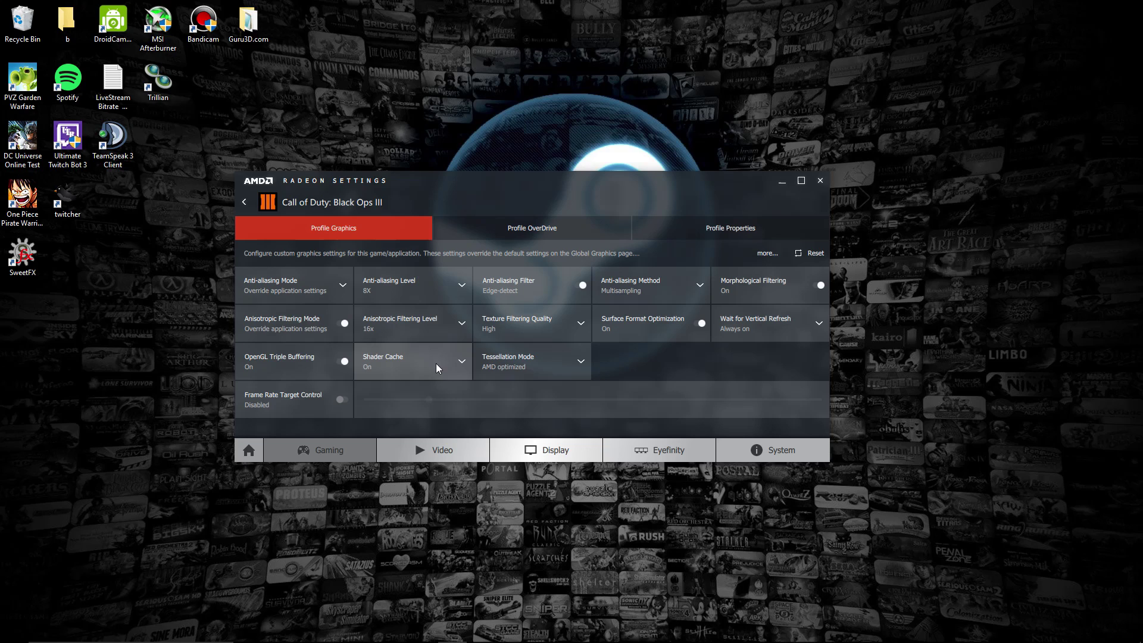
Step: Override tessellation at 64x maximum, enable the 44 FPS frame rate target, then view Profile OverDrive
click(581, 362)
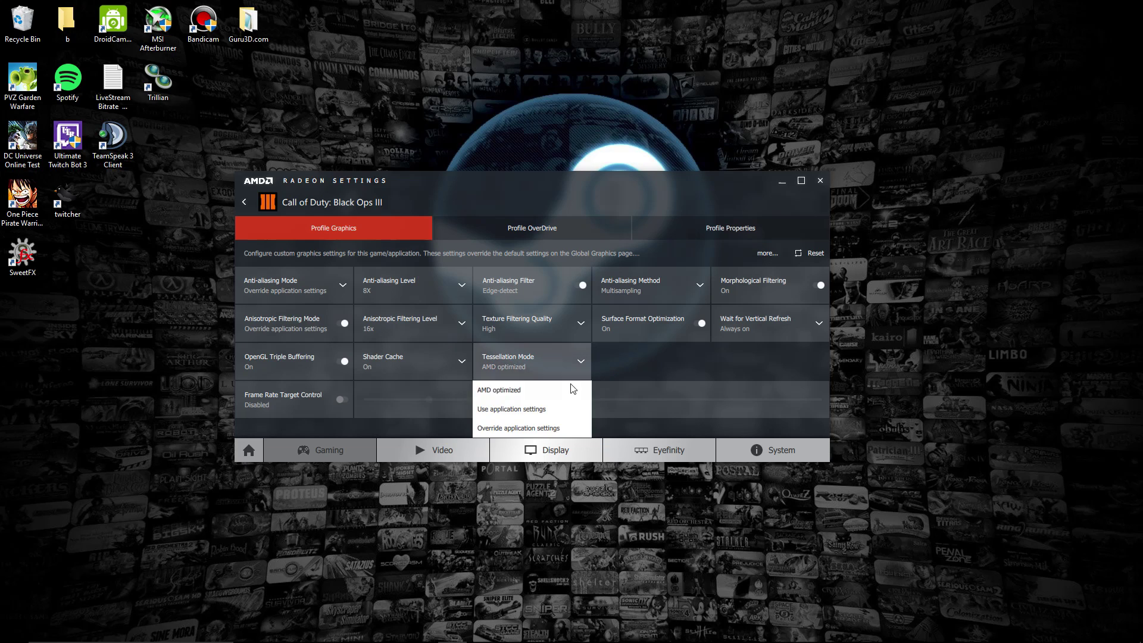
click(518, 427)
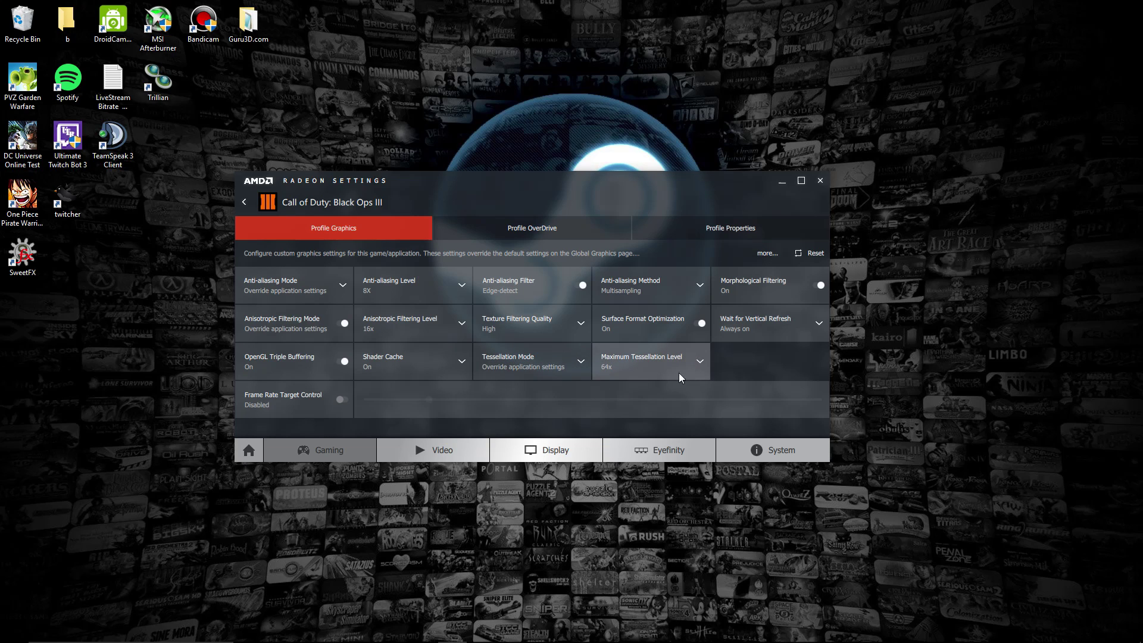
click(339, 398)
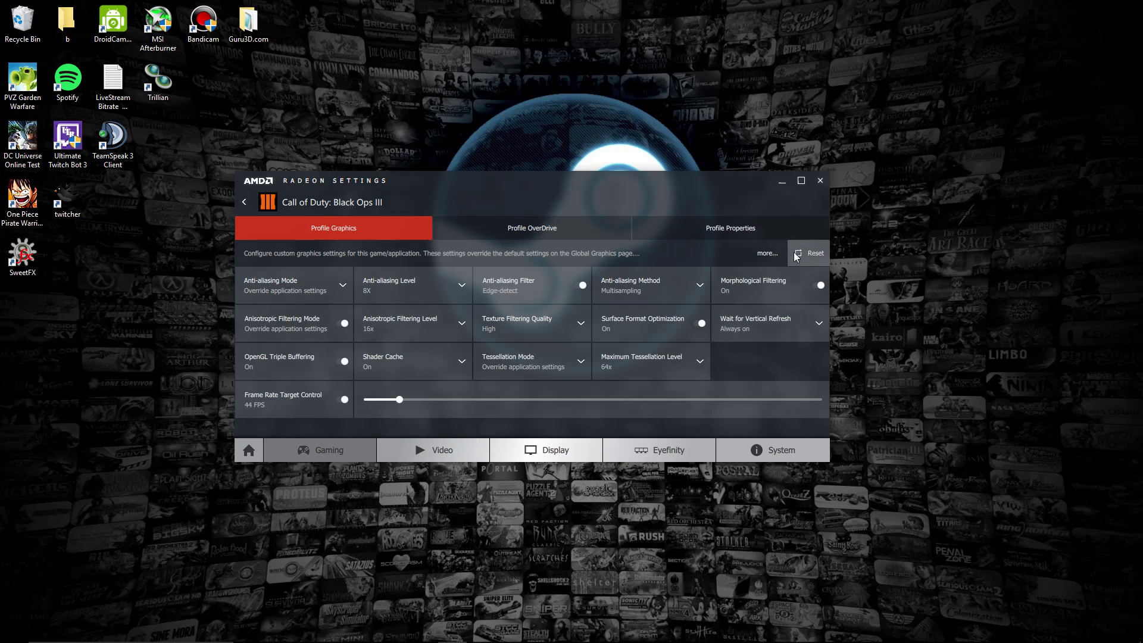
click(589, 233)
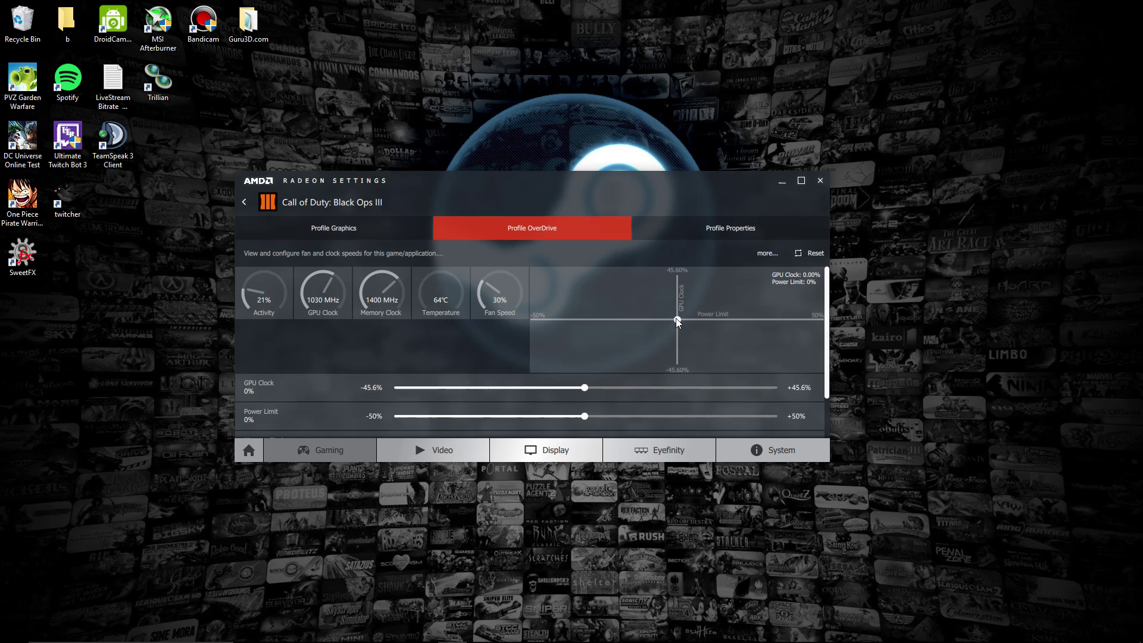
Step: Apply Black Ops III OverDrive settings: GPU clock +10.9%, power limit +49%, memory clock 1505 MHz
drag(677, 318, 824, 310)
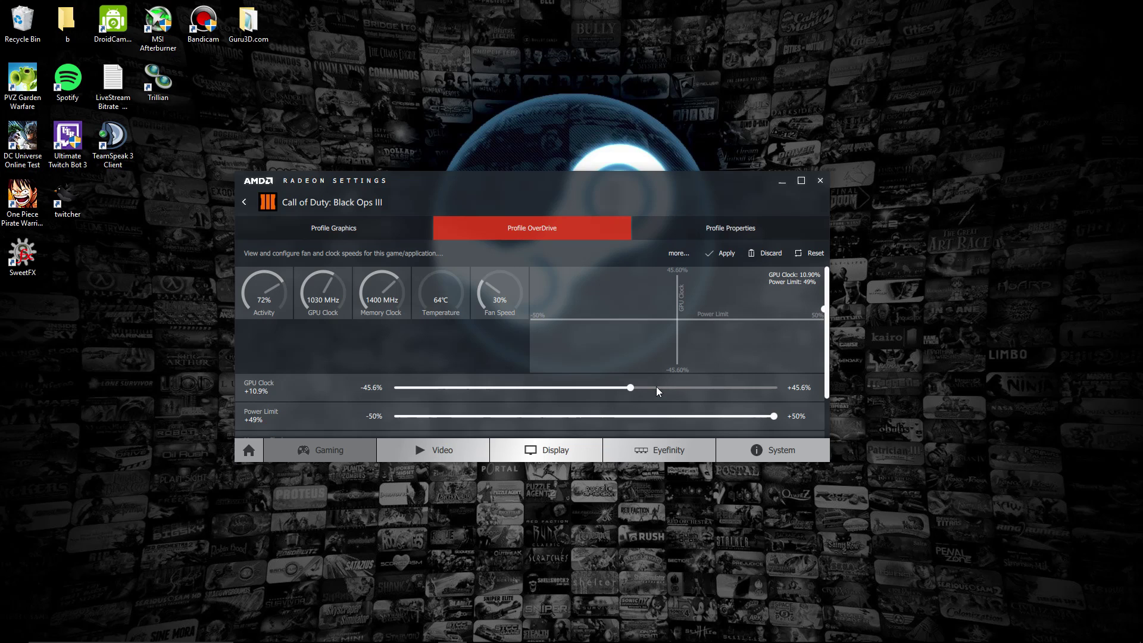
scroll(657, 384, down, 2)
scroll(658, 387, down, 2)
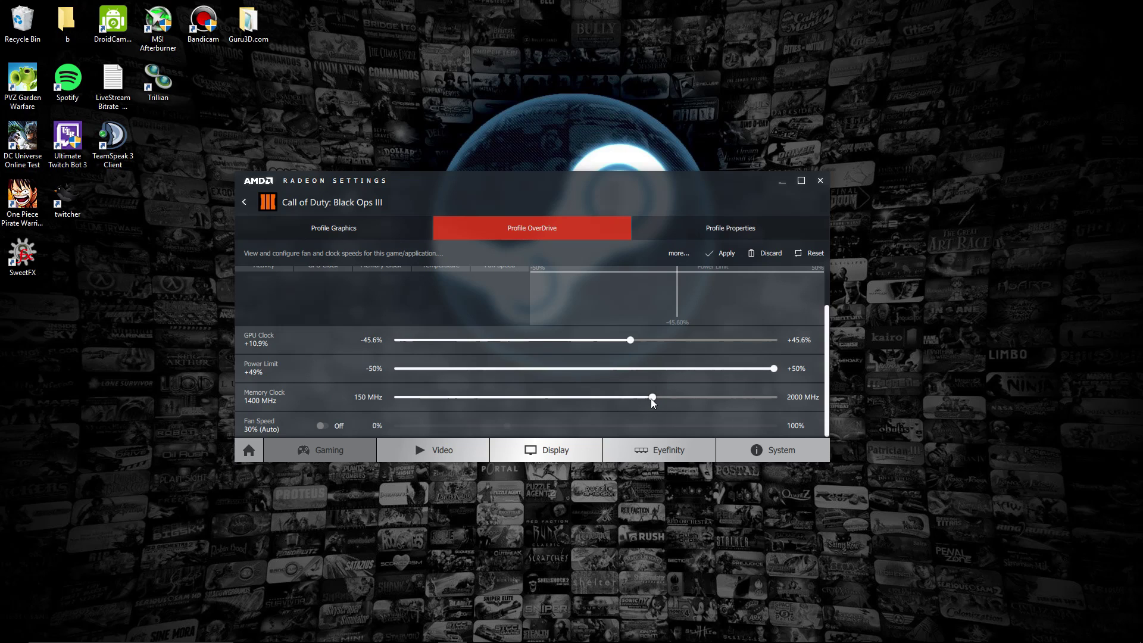
drag(653, 398, 665, 404)
drag(670, 406, 673, 409)
click(716, 253)
Step: Go back to the game profiles list and launch Call of Duty: Black Ops III from its tile menu
click(376, 229)
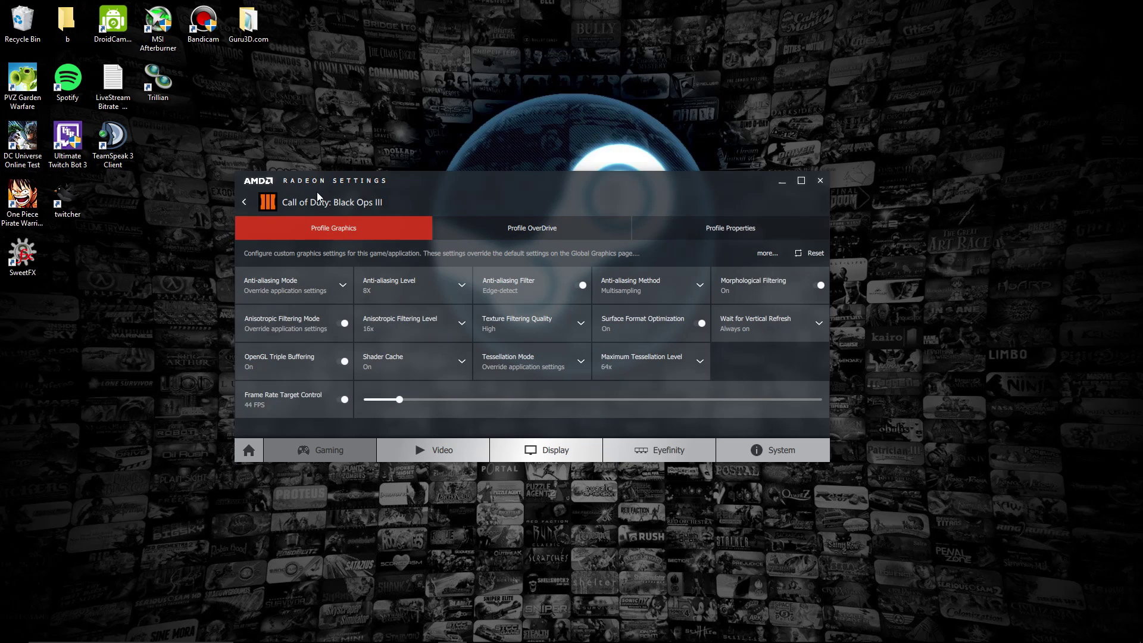
click(245, 199)
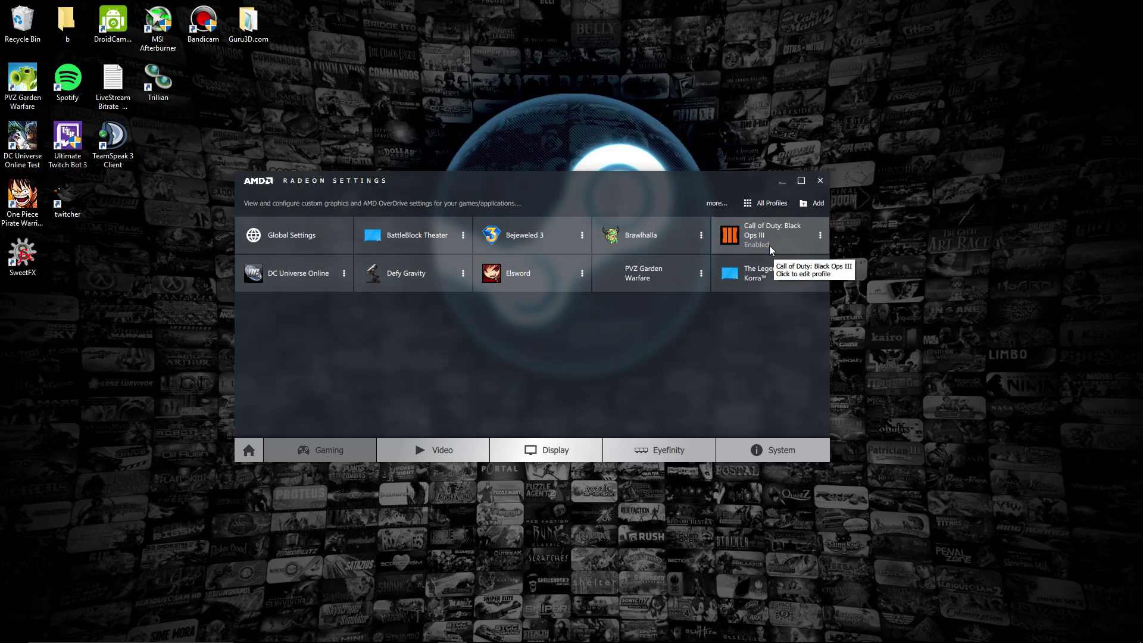
click(820, 236)
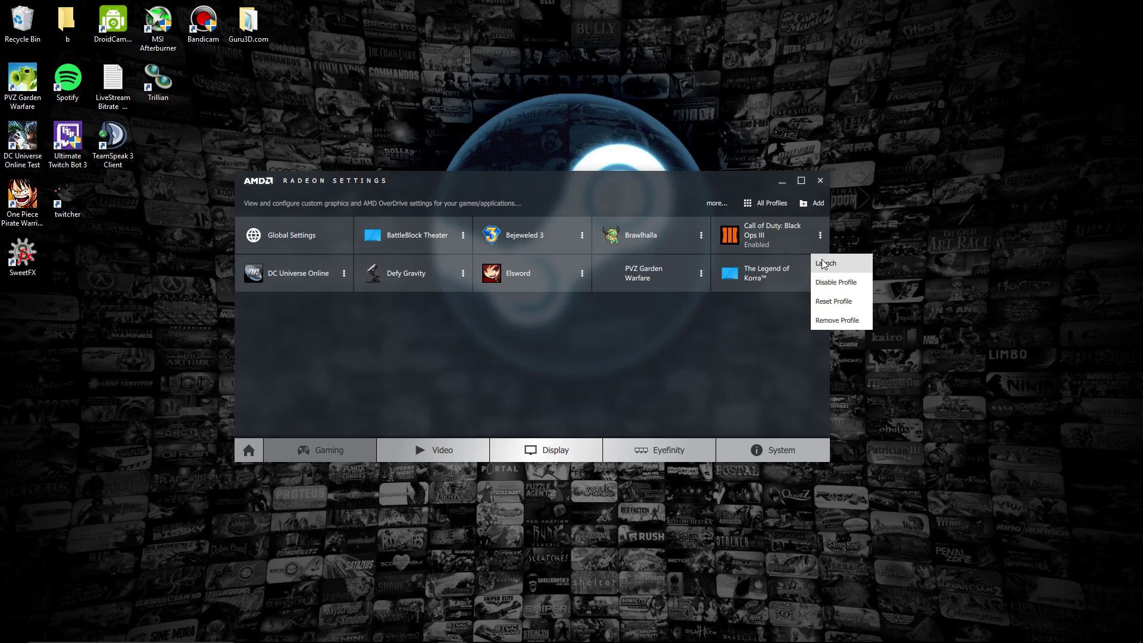
click(822, 263)
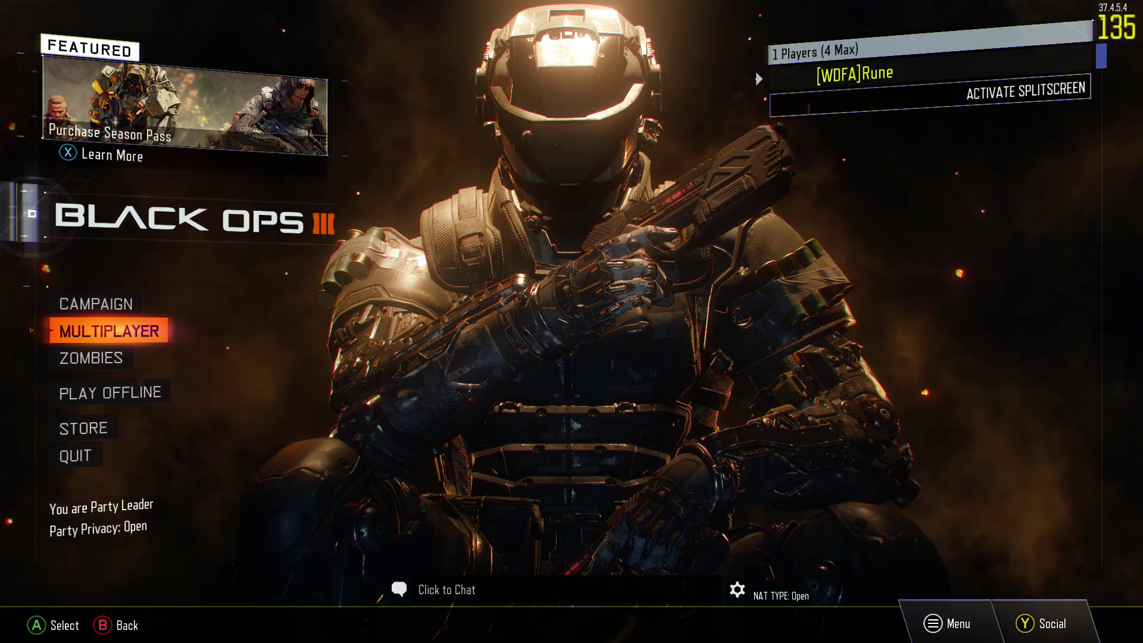
Step: Quit Black Ops III, then choose Remove Profile on its Call of Duty tile in Radeon Settings
key(Escape)
key(Down)
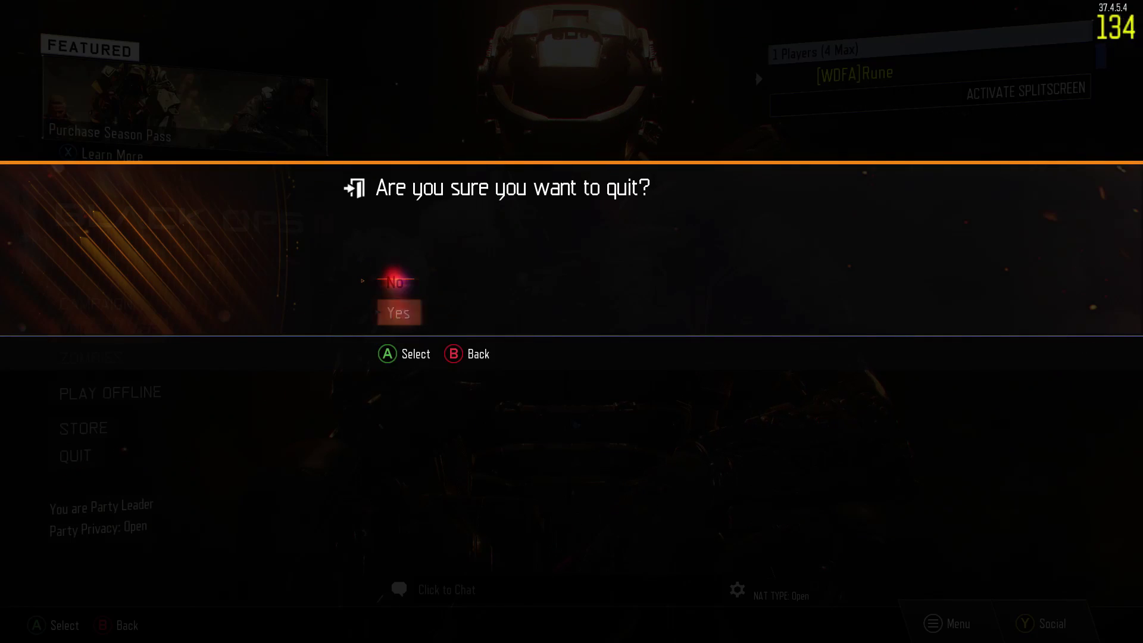
key(Return)
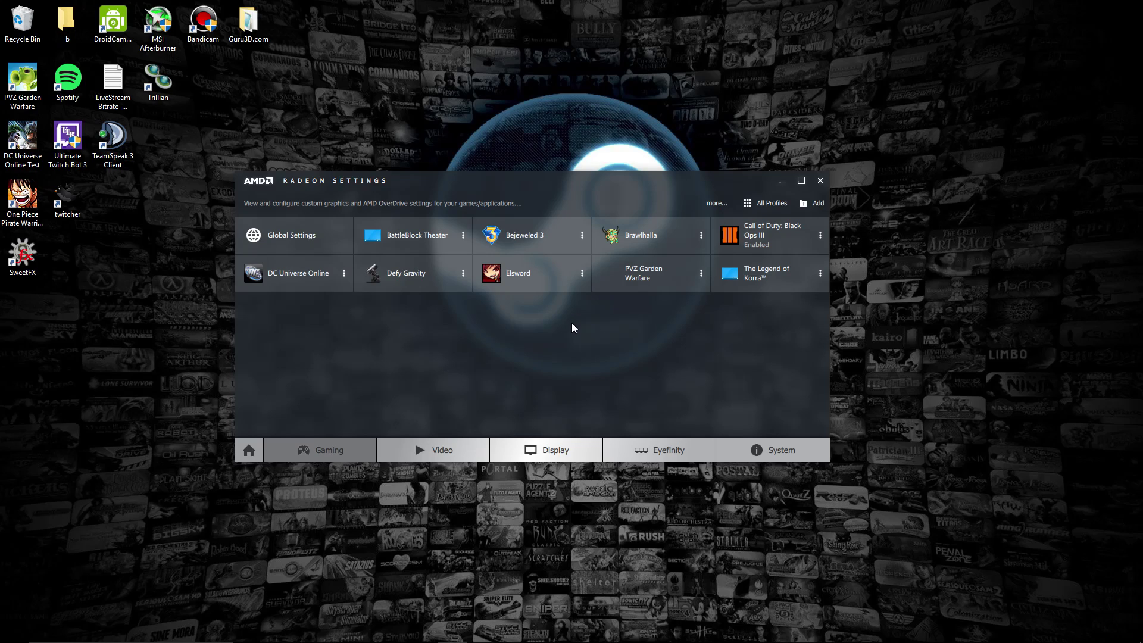
click(820, 232)
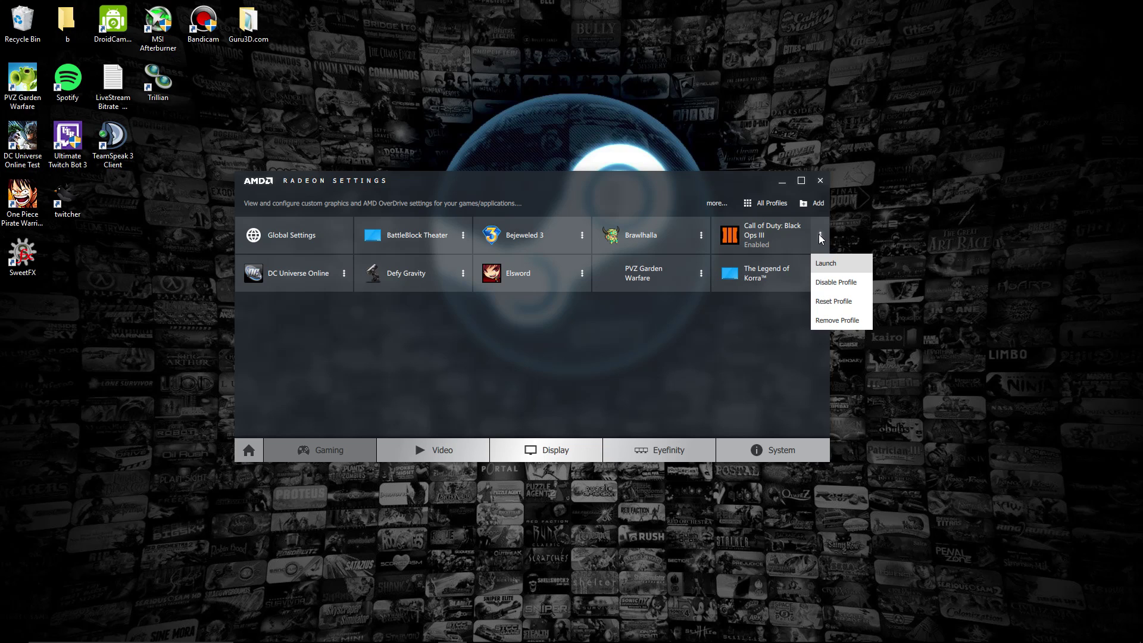
click(834, 321)
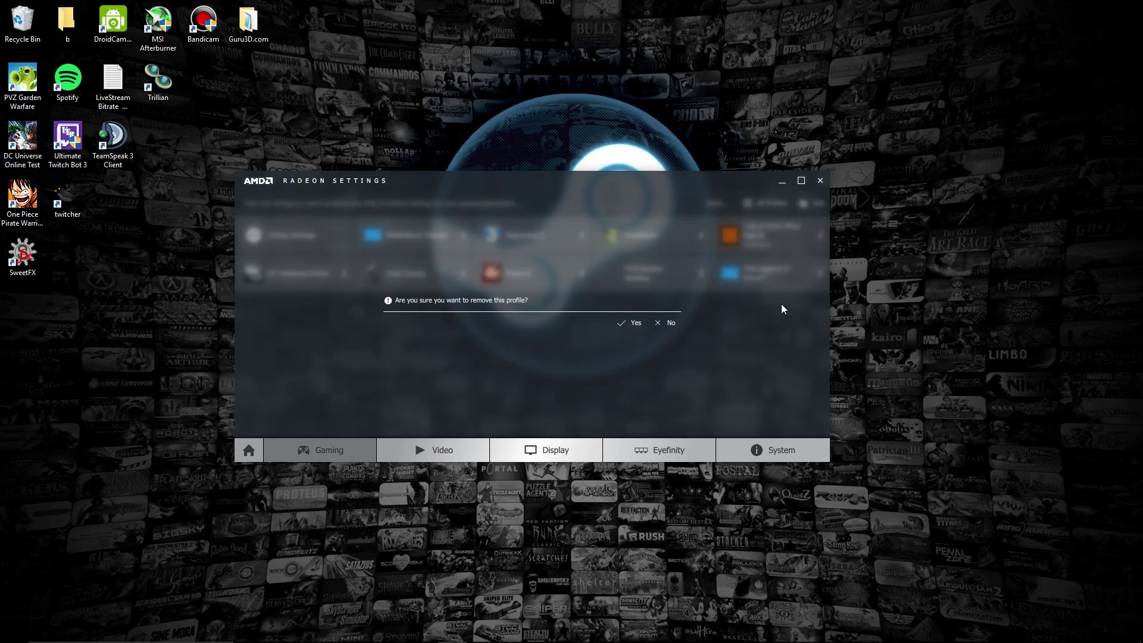
Step: Confirm removal of the Call of Duty profile and start adding a new profile by browsing
click(622, 326)
click(811, 205)
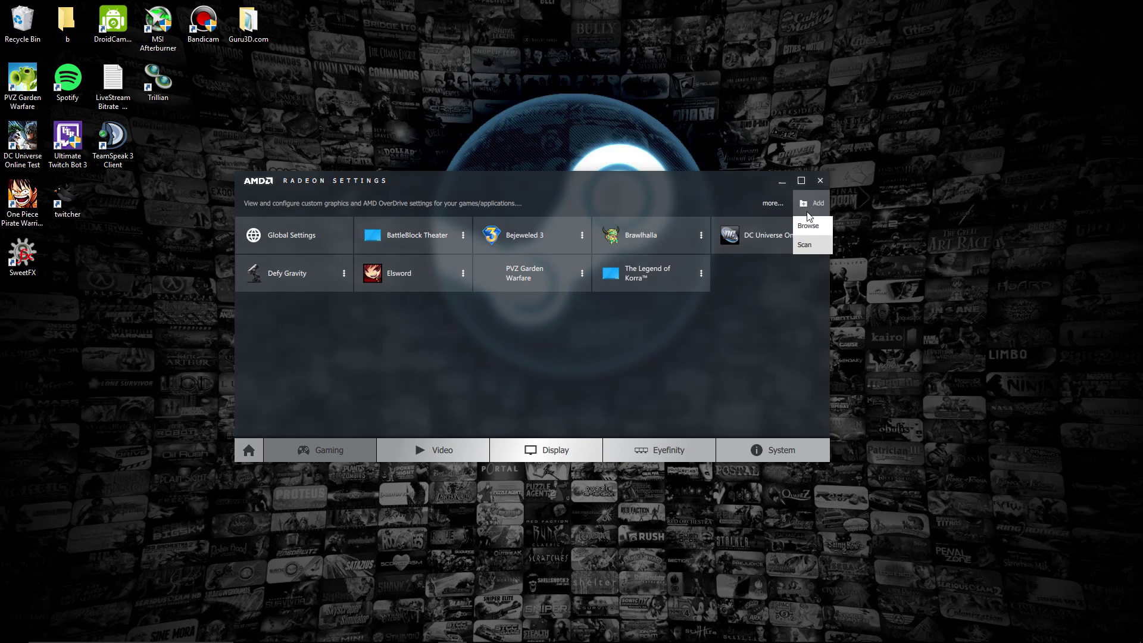
click(808, 229)
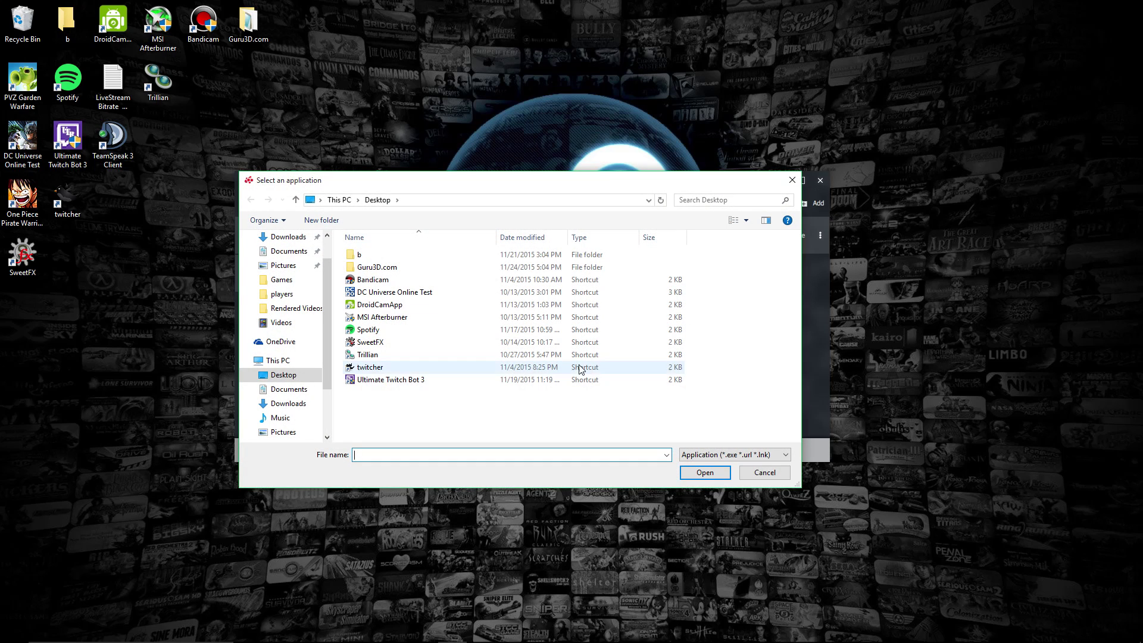
Step: Add BlackOps3 from C:\Program Files (x86)\Steam\steamapps\common\Call of Duty Black Ops III as a profile
scroll(289, 417, down, 1)
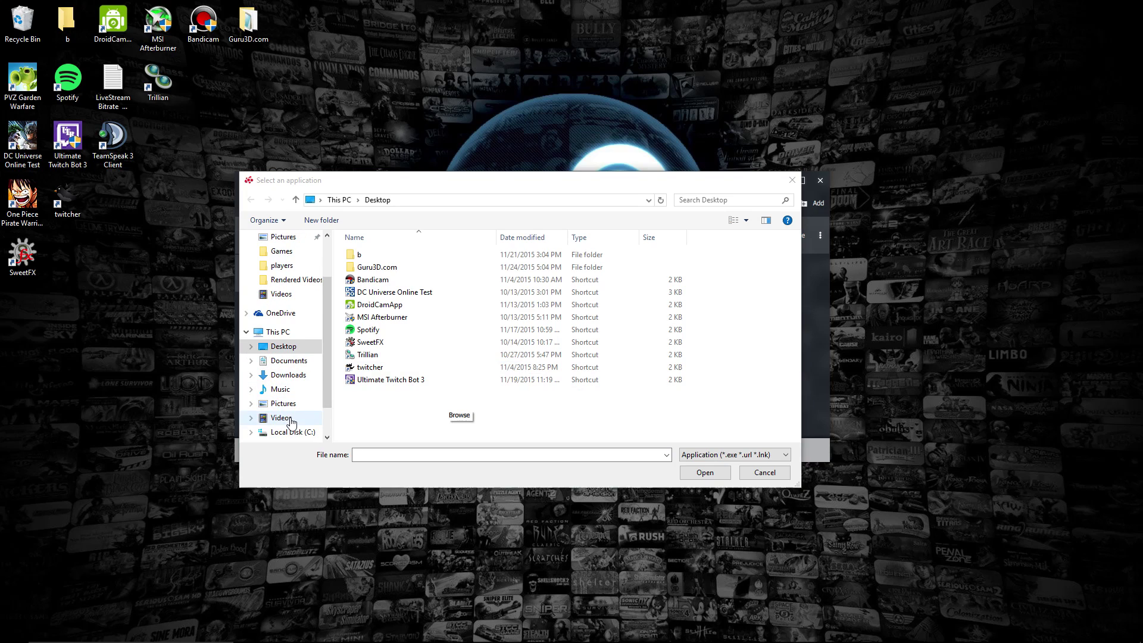
click(291, 420)
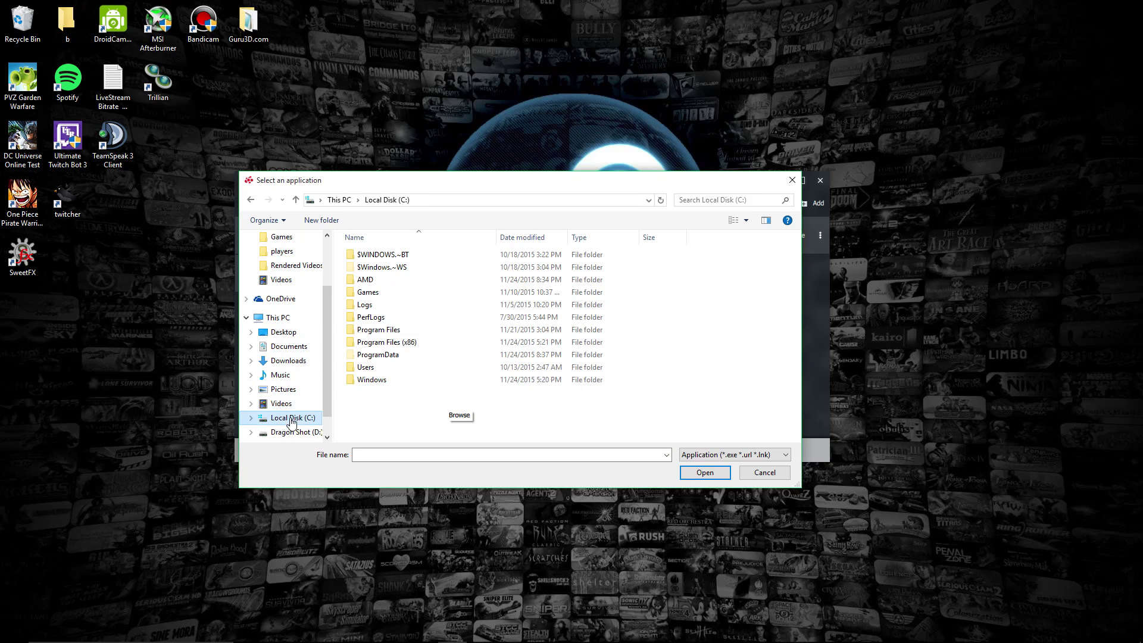
double_click(400, 349)
scroll(397, 357, down, 5)
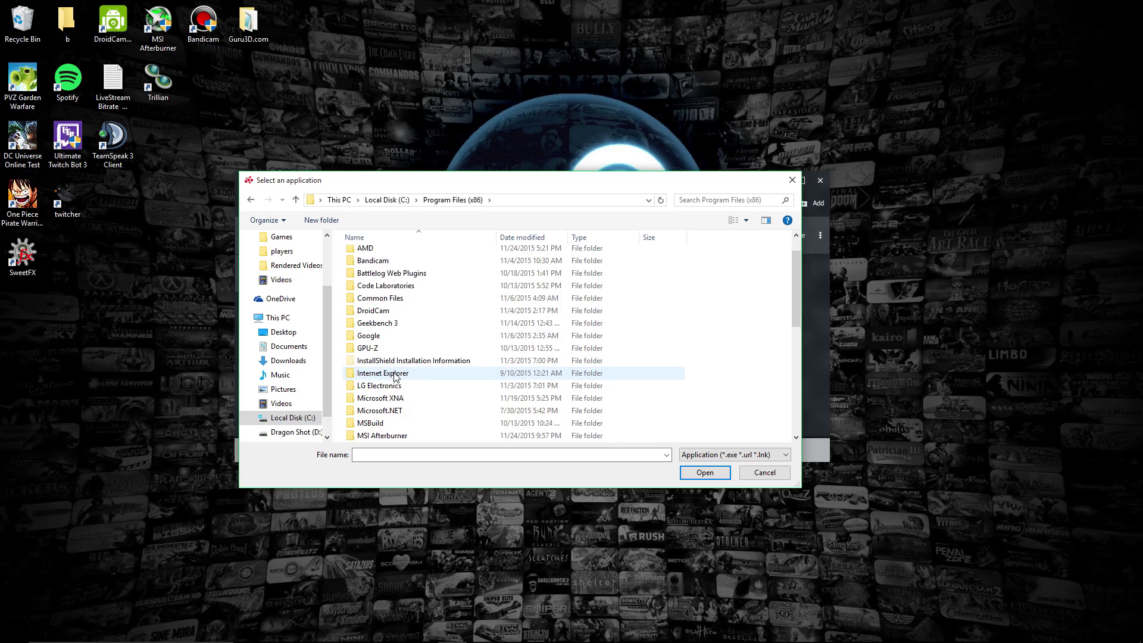
scroll(397, 387, down, 2)
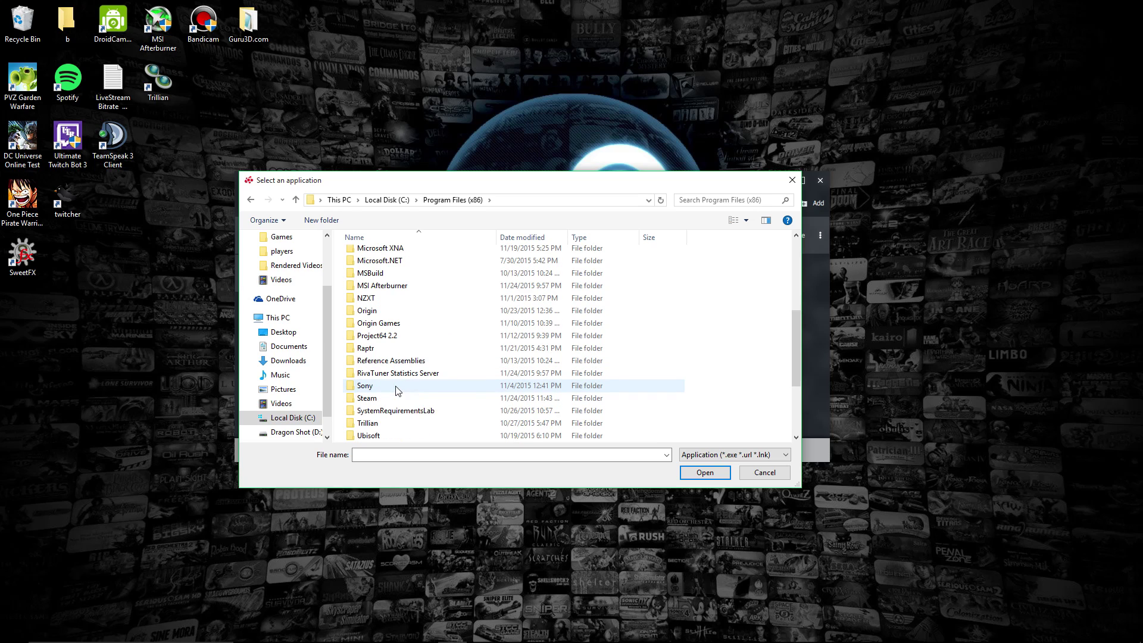
double_click(397, 399)
scroll(402, 390, down, 3)
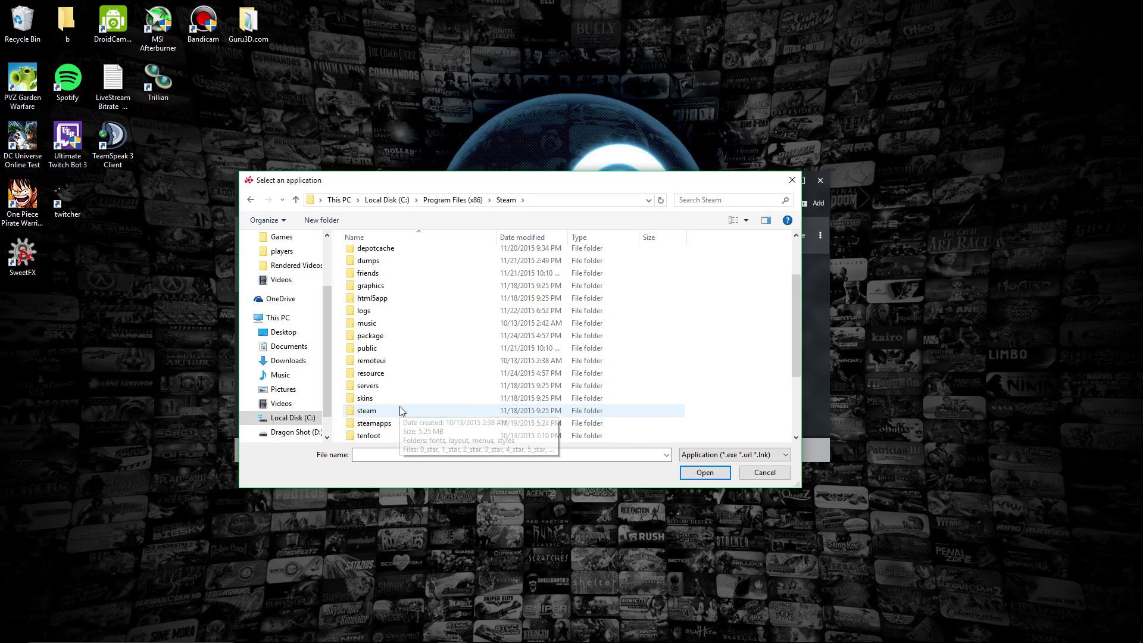
double_click(404, 386)
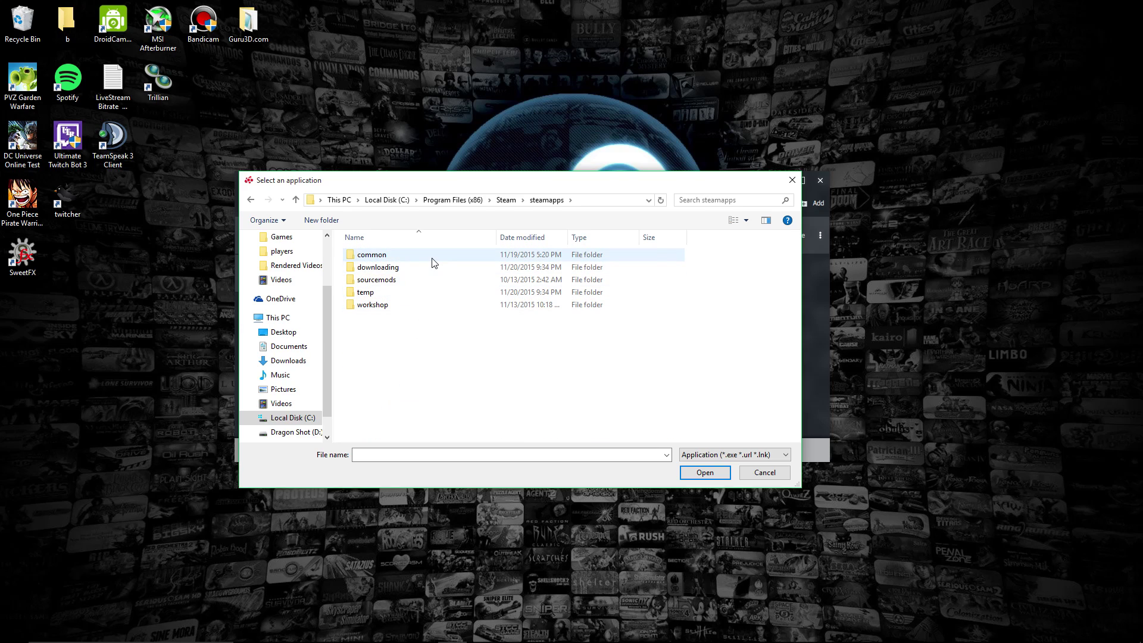
double_click(434, 257)
double_click(423, 304)
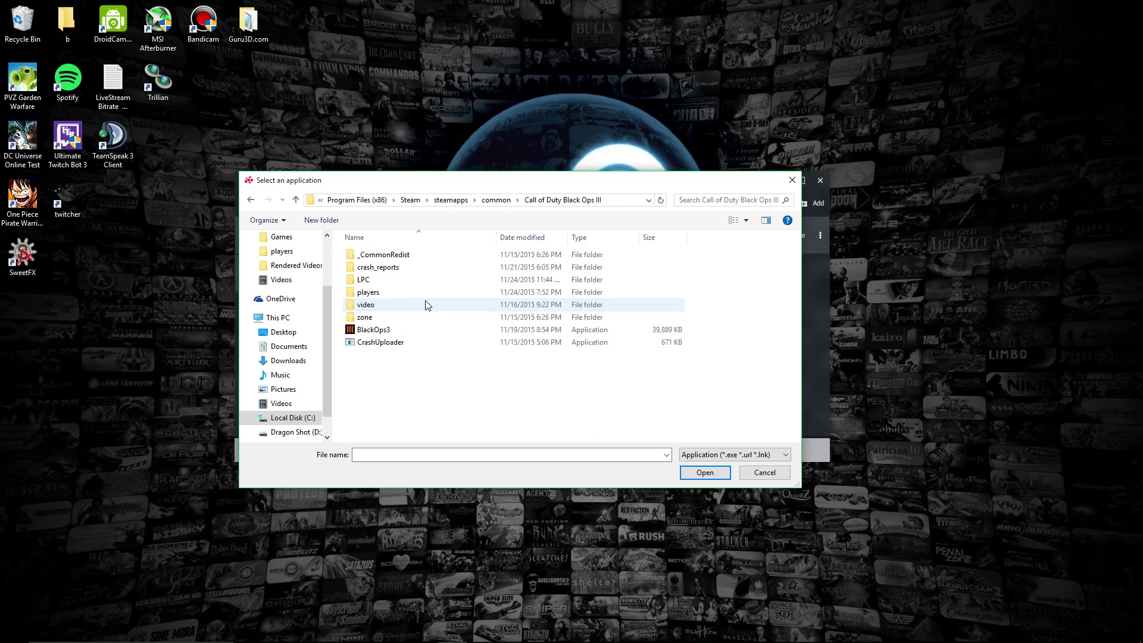
double_click(418, 330)
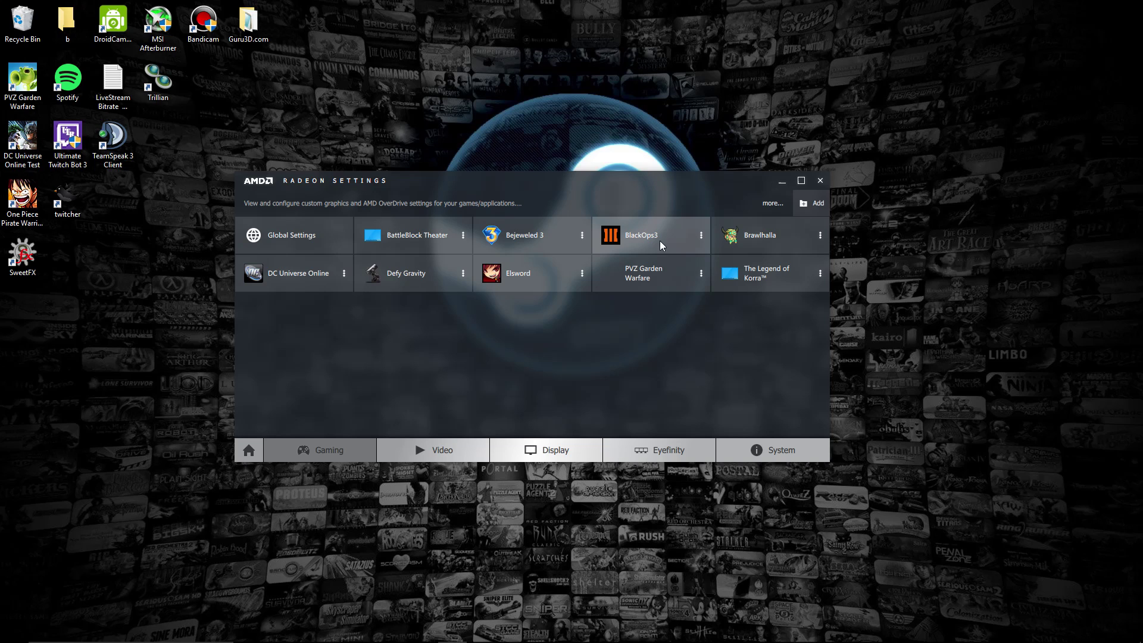
Step: In the BlackOps3 profile, override anti-aliasing at 8xEQ with Edge-detect and Morphological Filtering on
click(680, 235)
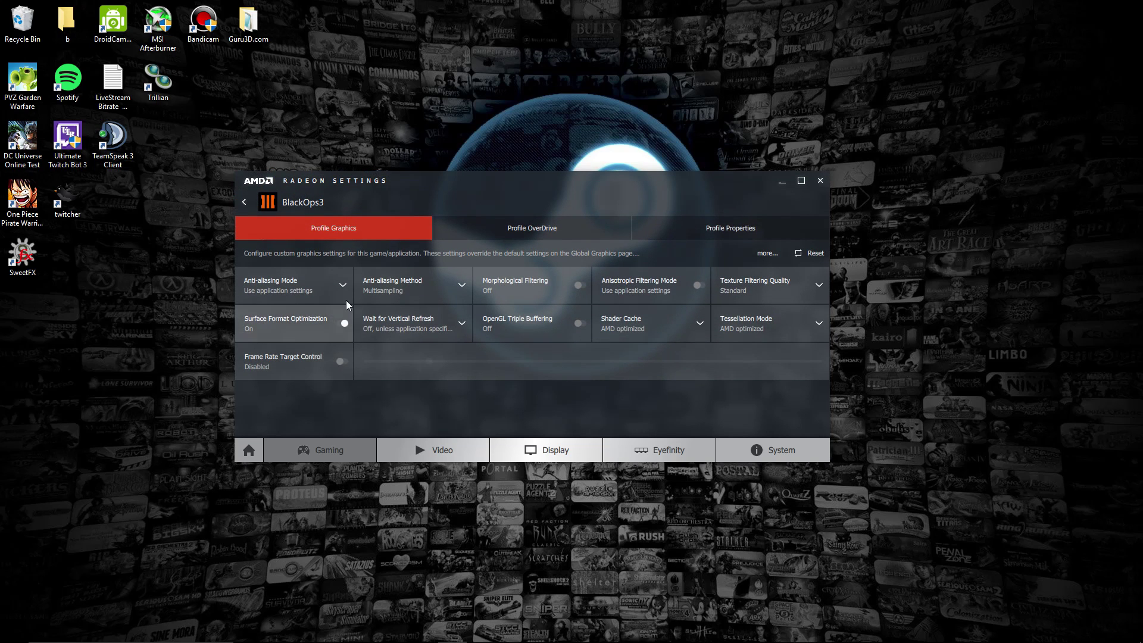
click(343, 285)
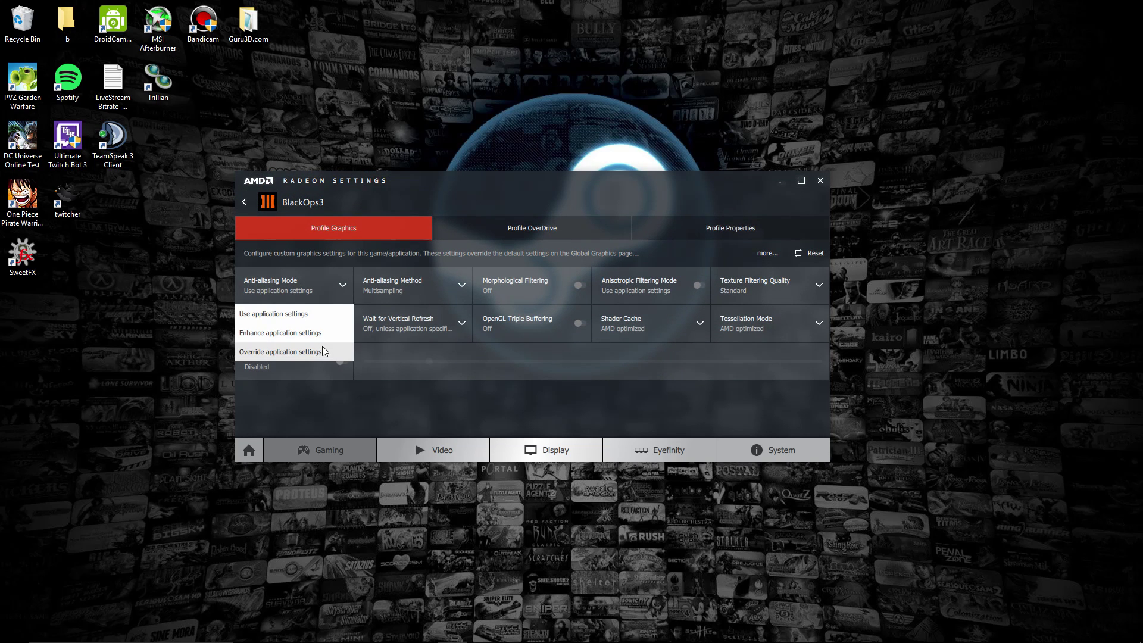
click(318, 349)
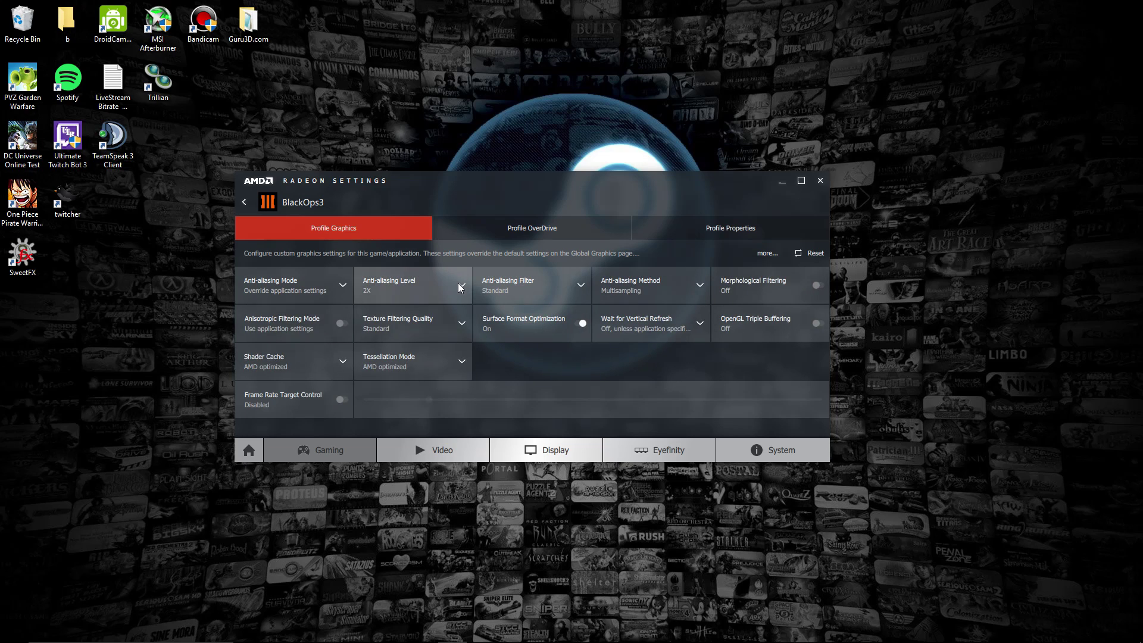
click(459, 284)
click(409, 411)
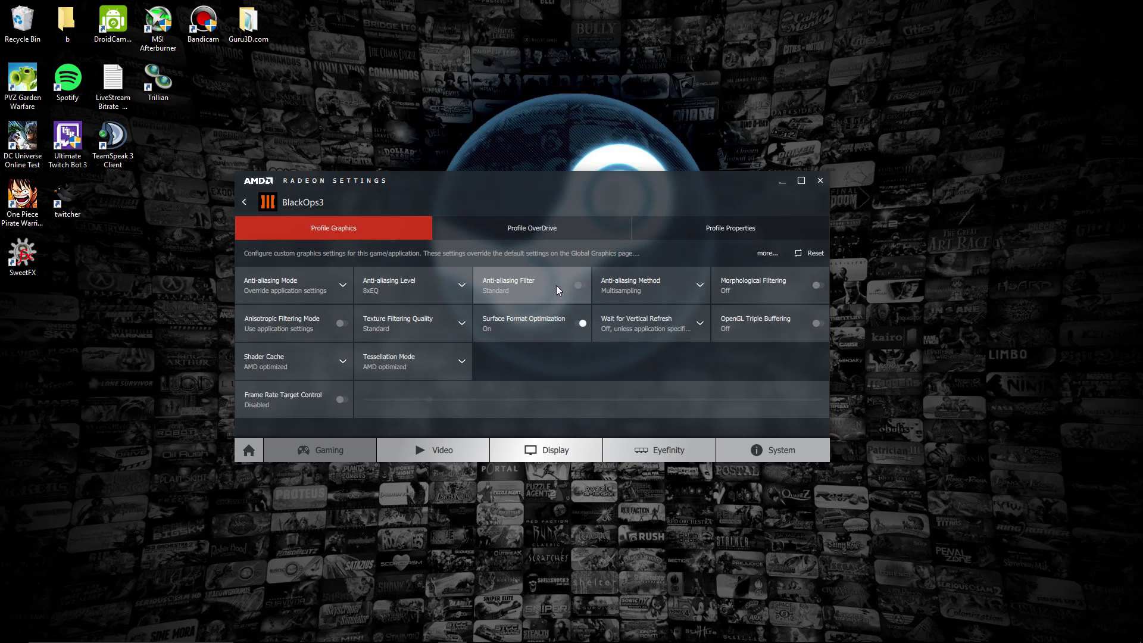
click(573, 287)
click(818, 285)
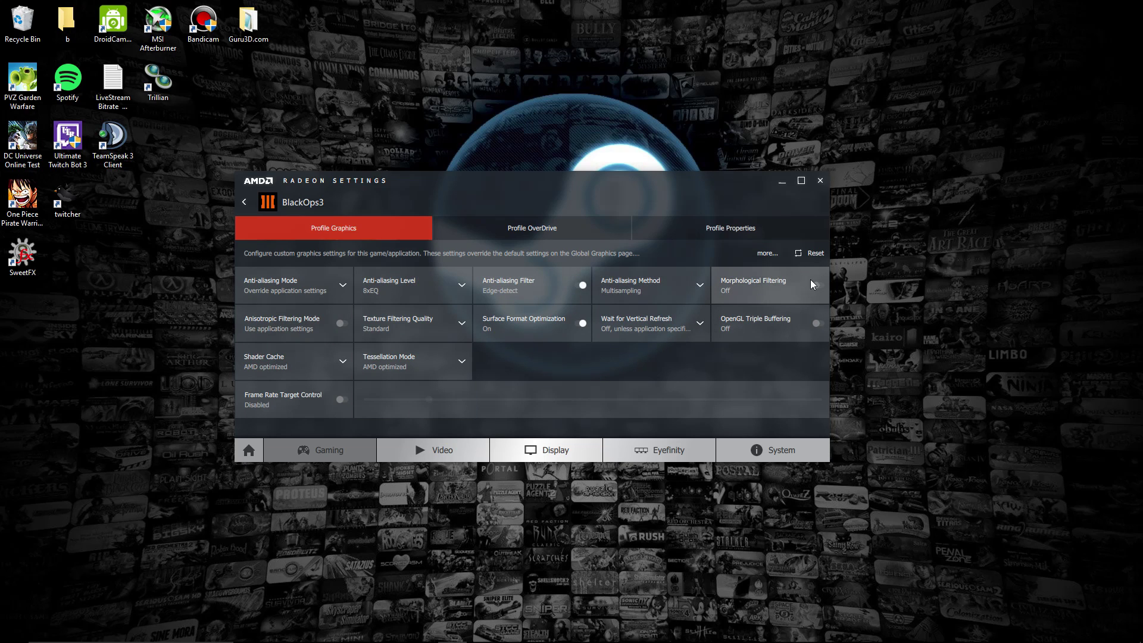
Step: Override anisotropic filtering at 16x, set texture filtering quality to High, and turn Surface Format Optimization on
click(338, 322)
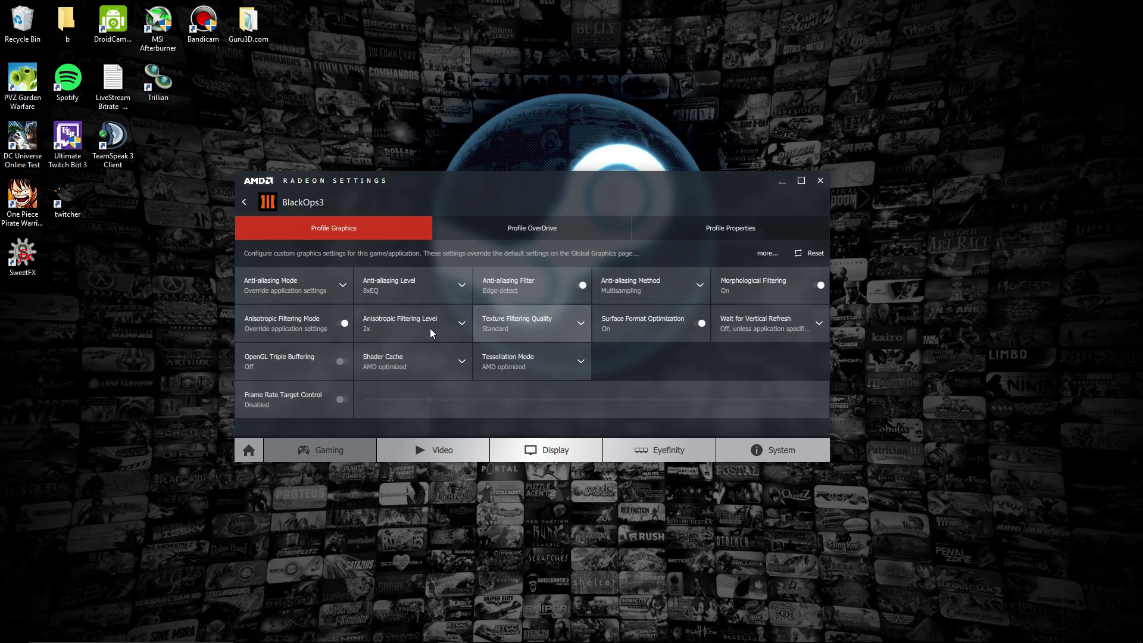
click(457, 323)
click(427, 407)
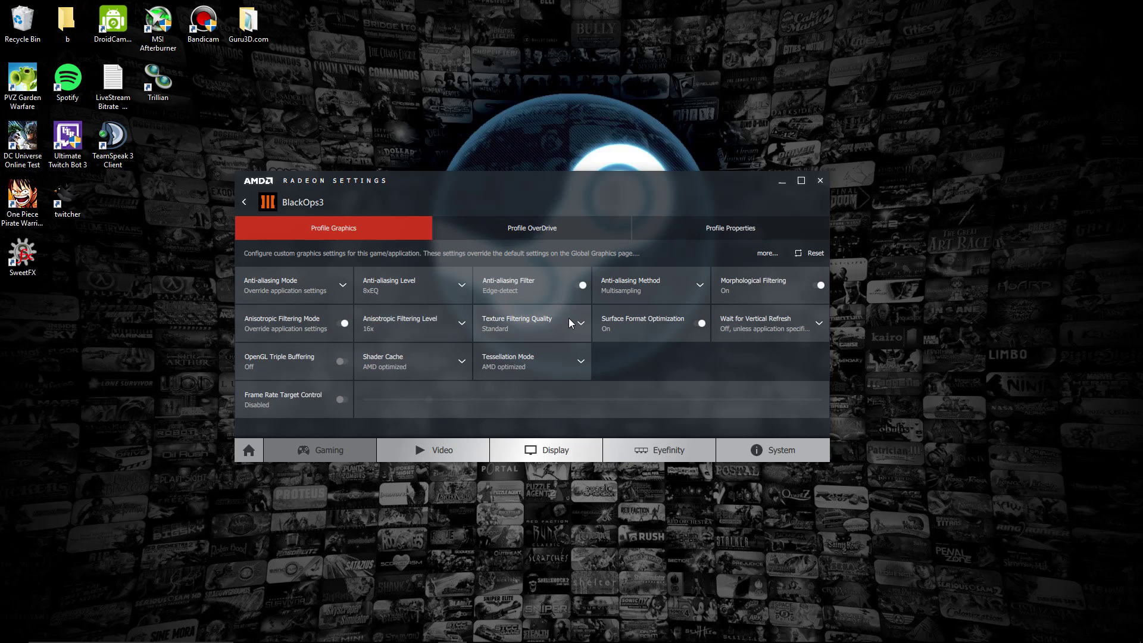
click(592, 326)
click(582, 324)
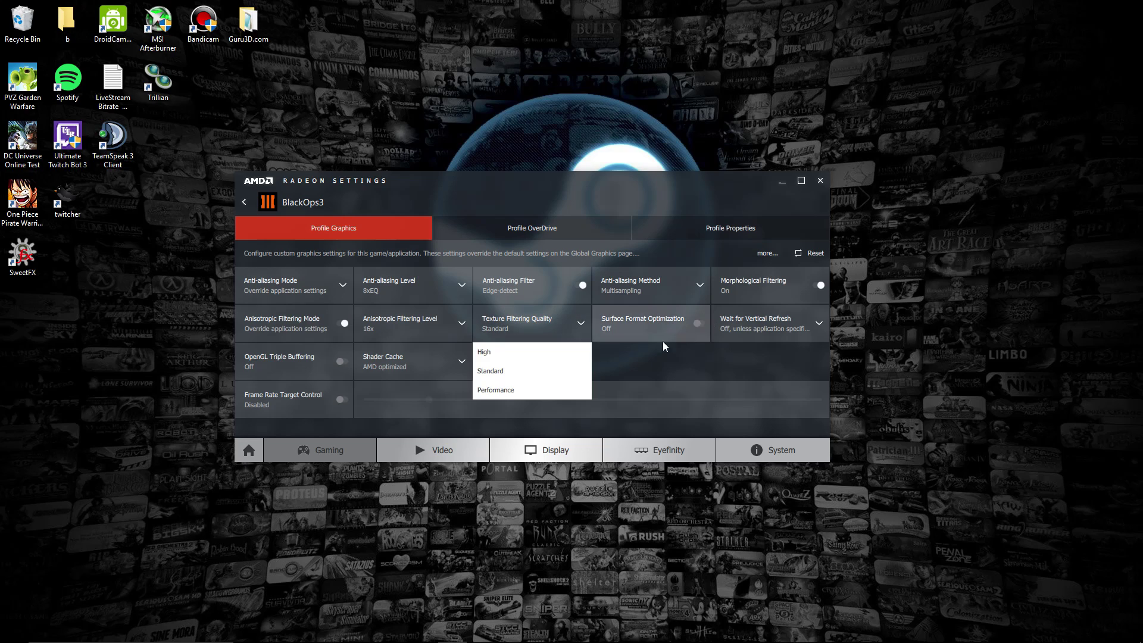
click(568, 388)
click(579, 323)
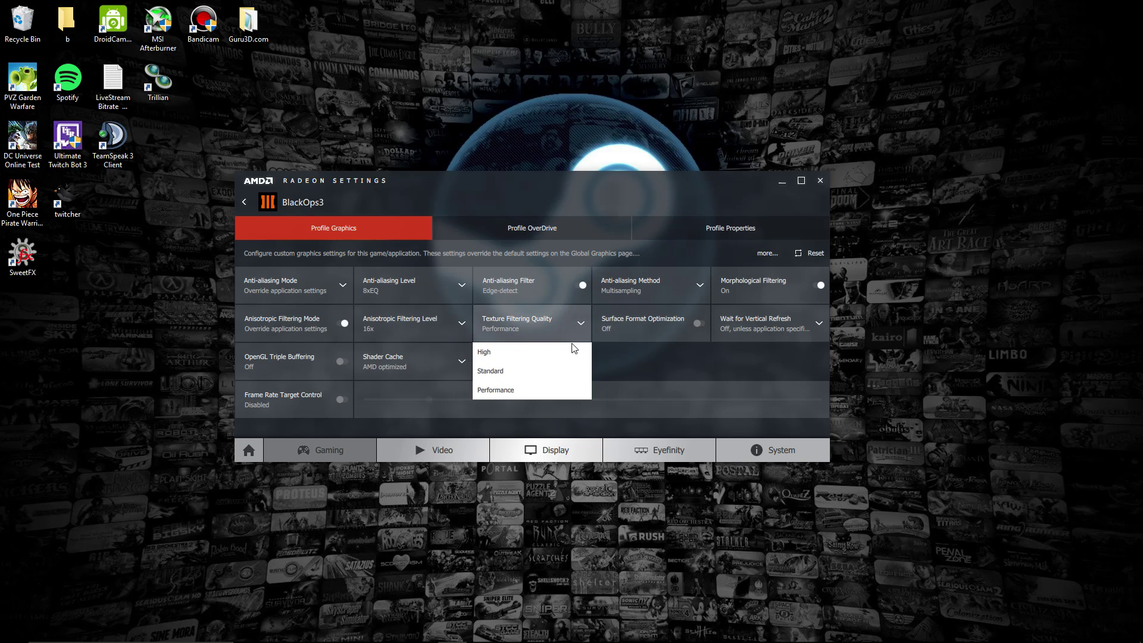
click(572, 347)
click(697, 324)
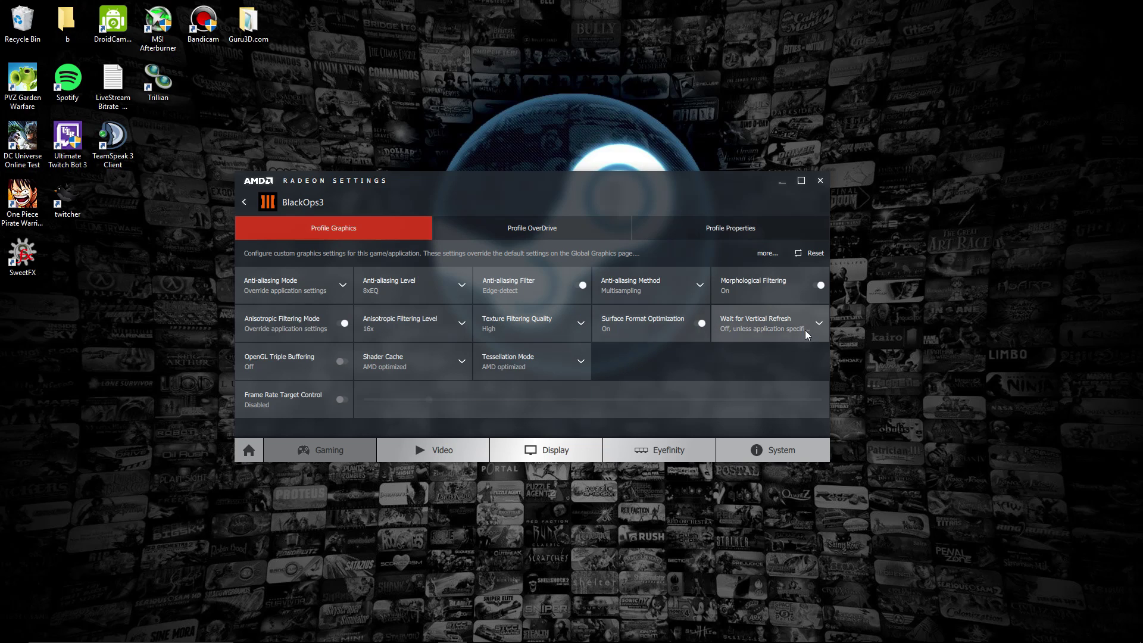
Step: Set vertical refresh to Always on, Shader Cache On, tessellation Override, and a 44 FPS frame rate target
click(815, 320)
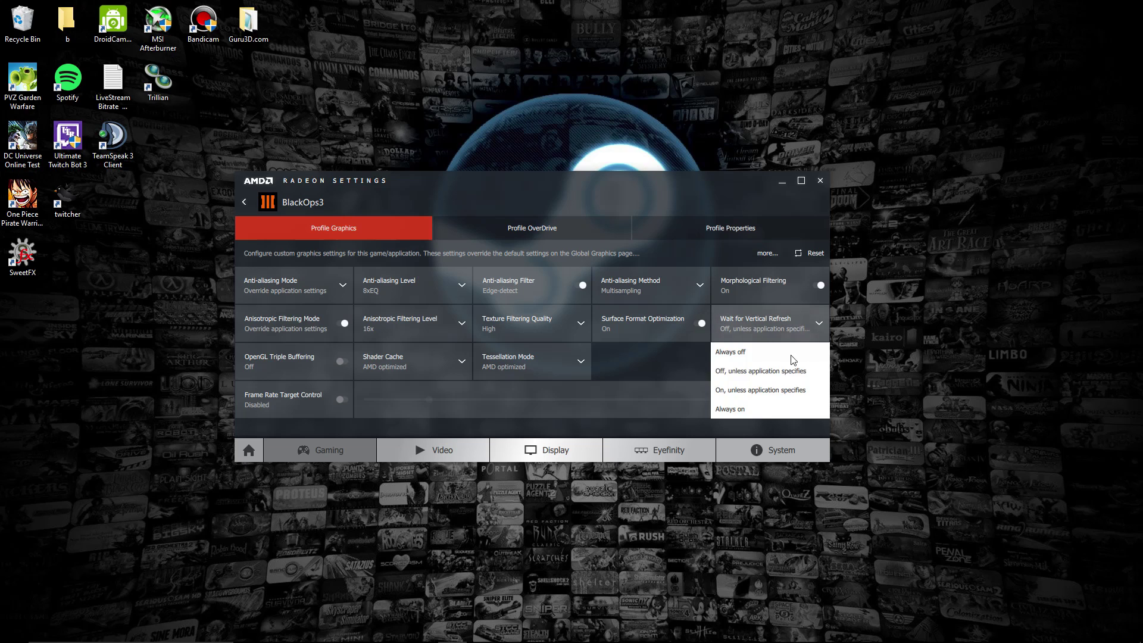
click(763, 409)
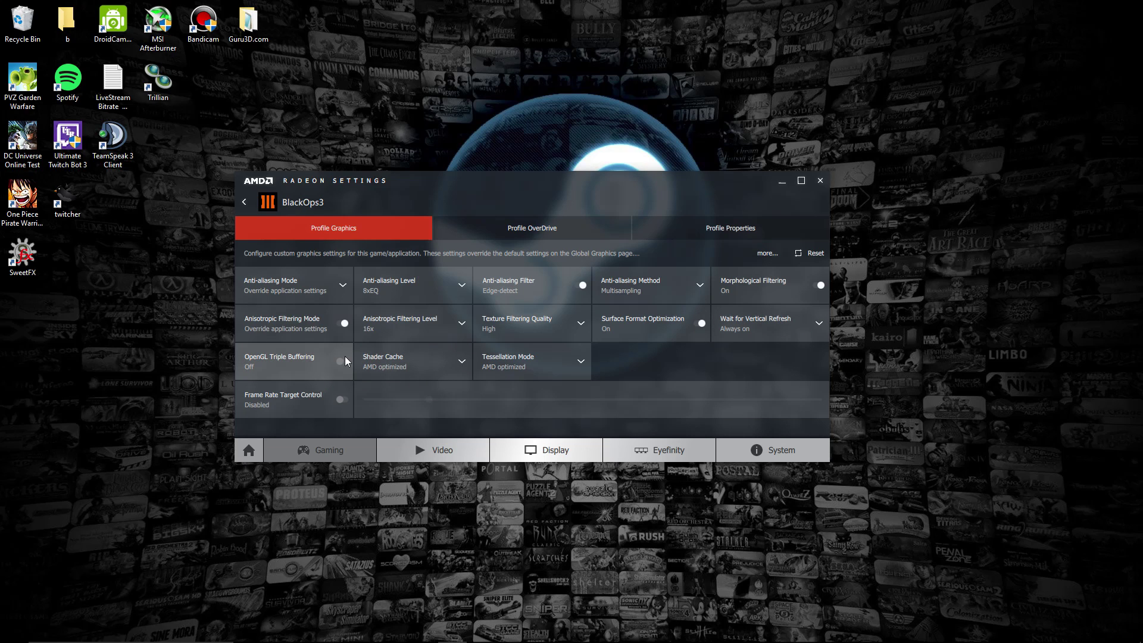
click(456, 363)
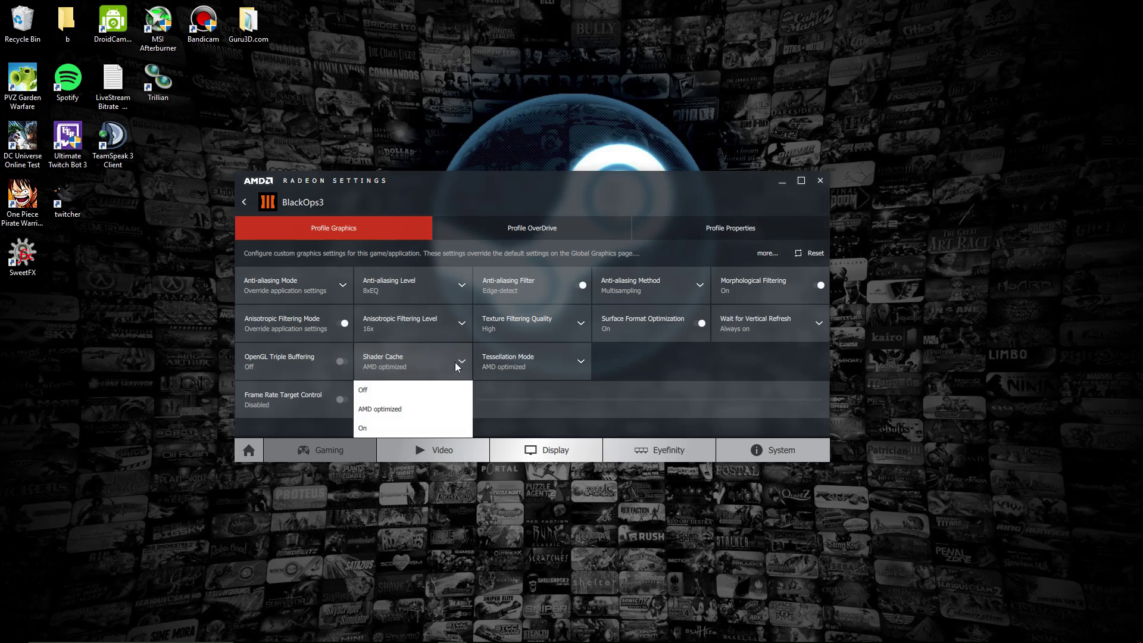
click(420, 430)
click(580, 362)
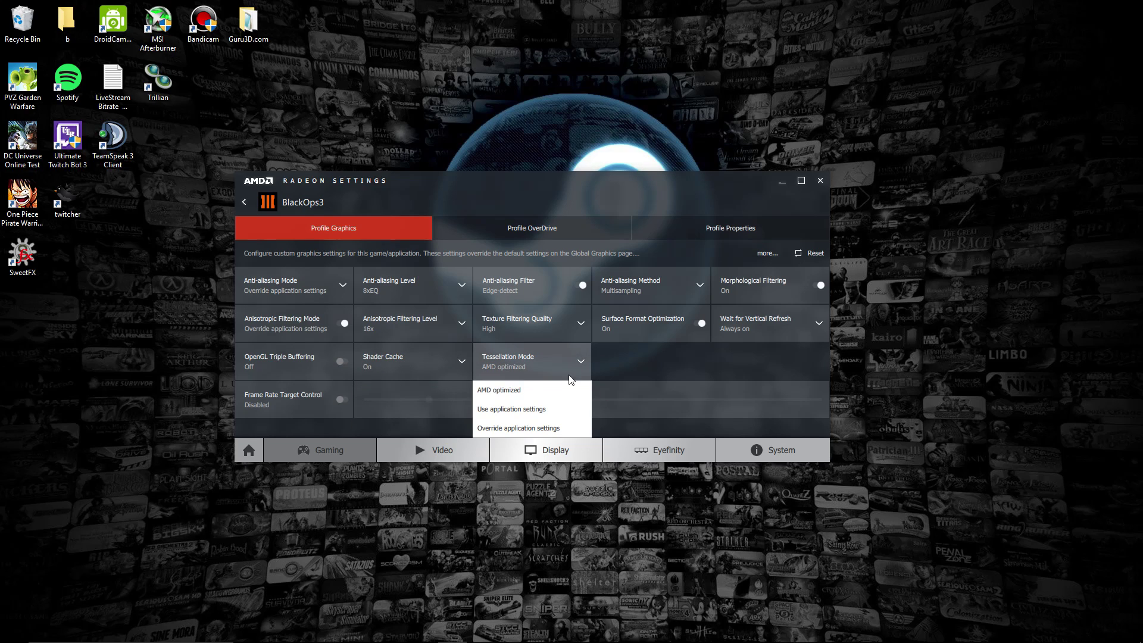
click(546, 425)
click(335, 401)
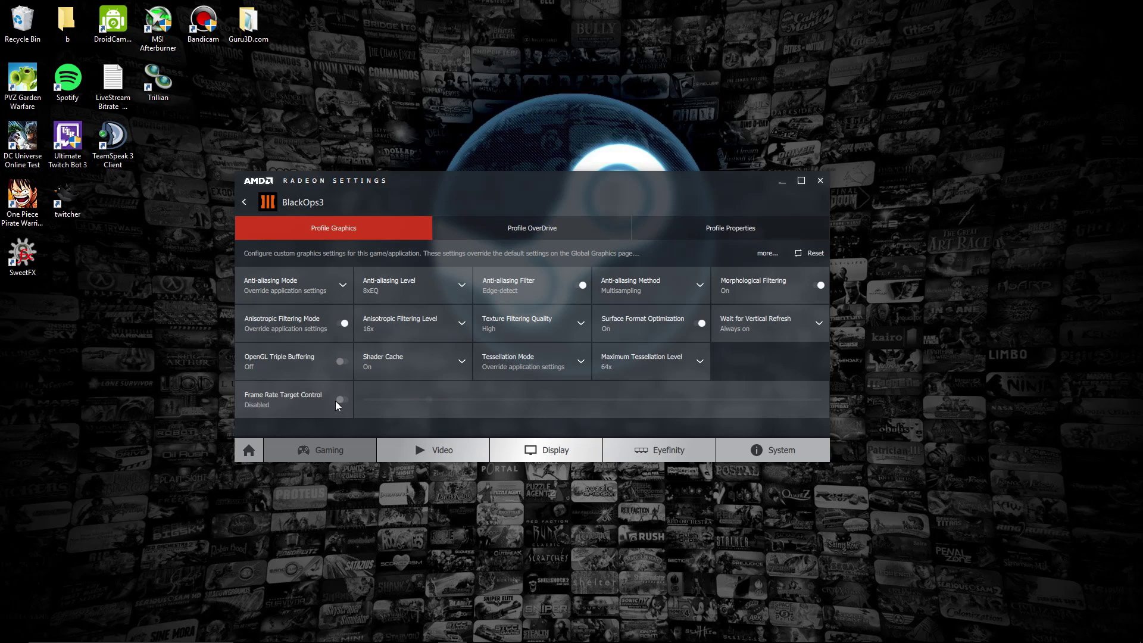
click(396, 401)
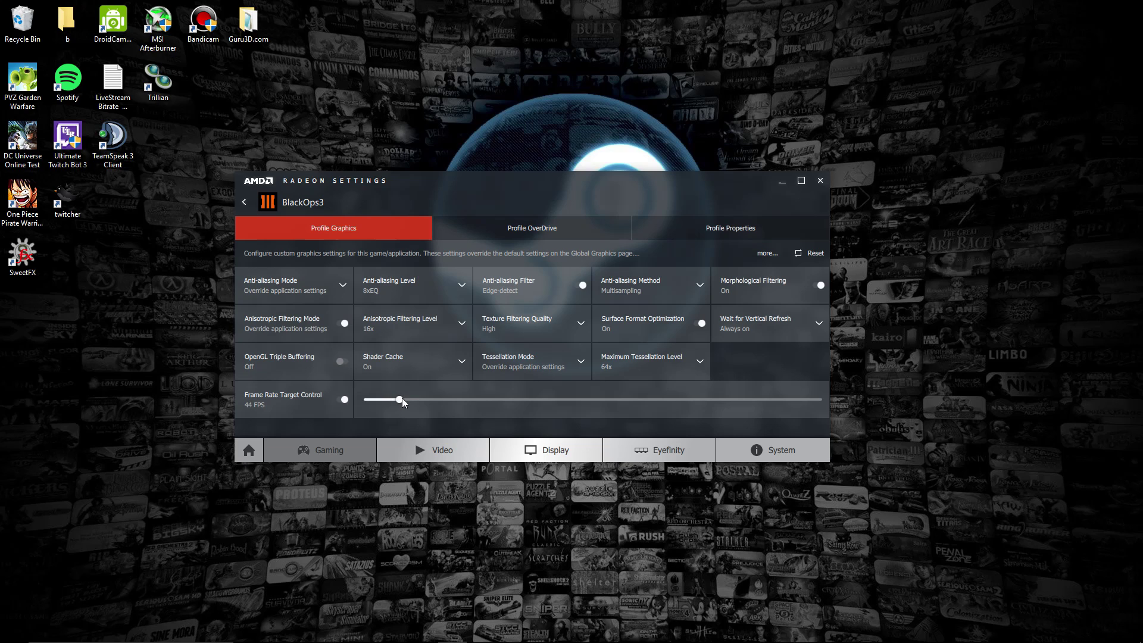
Step: Apply BlackOps3 OverDrive settings: GPU clock +11.5%, power limit +49%, memory clock 1510 MHz
click(574, 225)
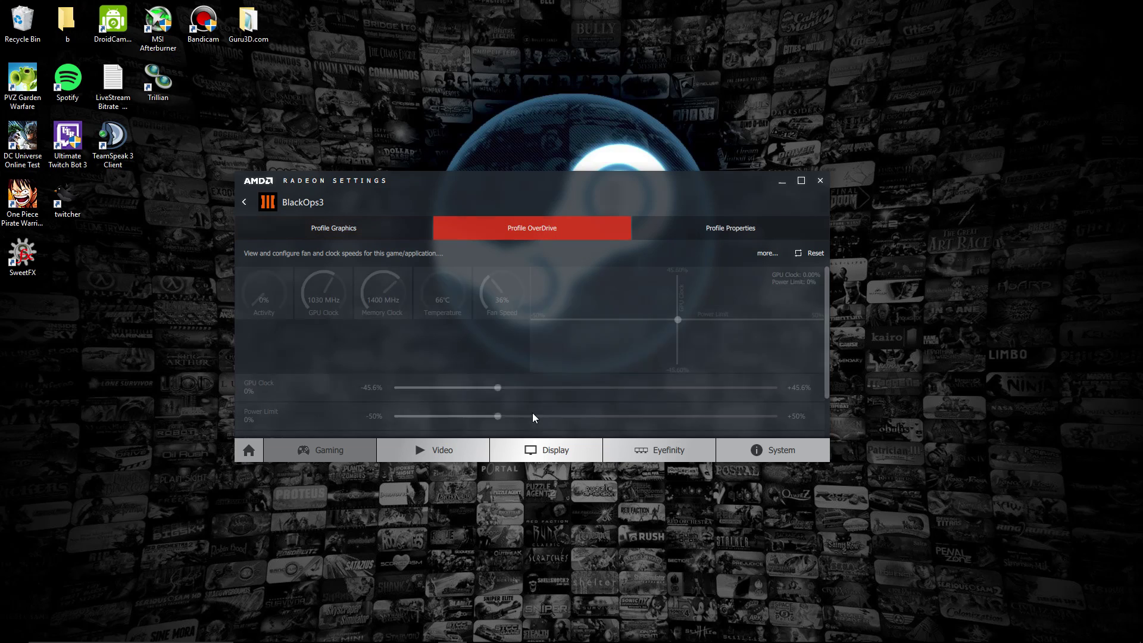
drag(678, 319, 825, 309)
scroll(625, 392, down, 1)
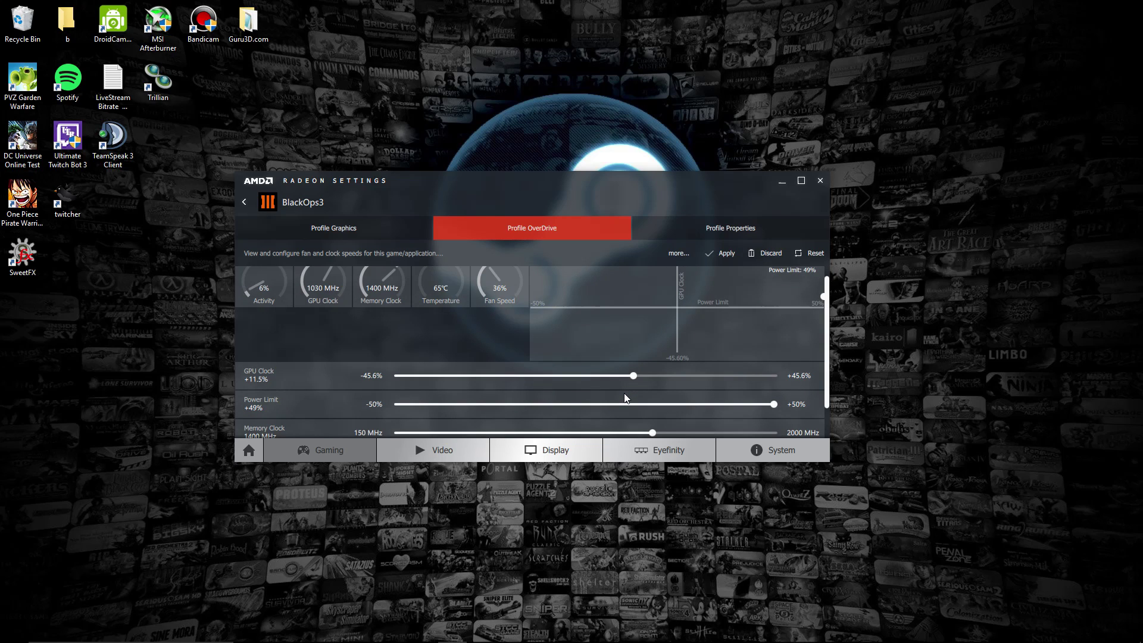
scroll(624, 393, down, 3)
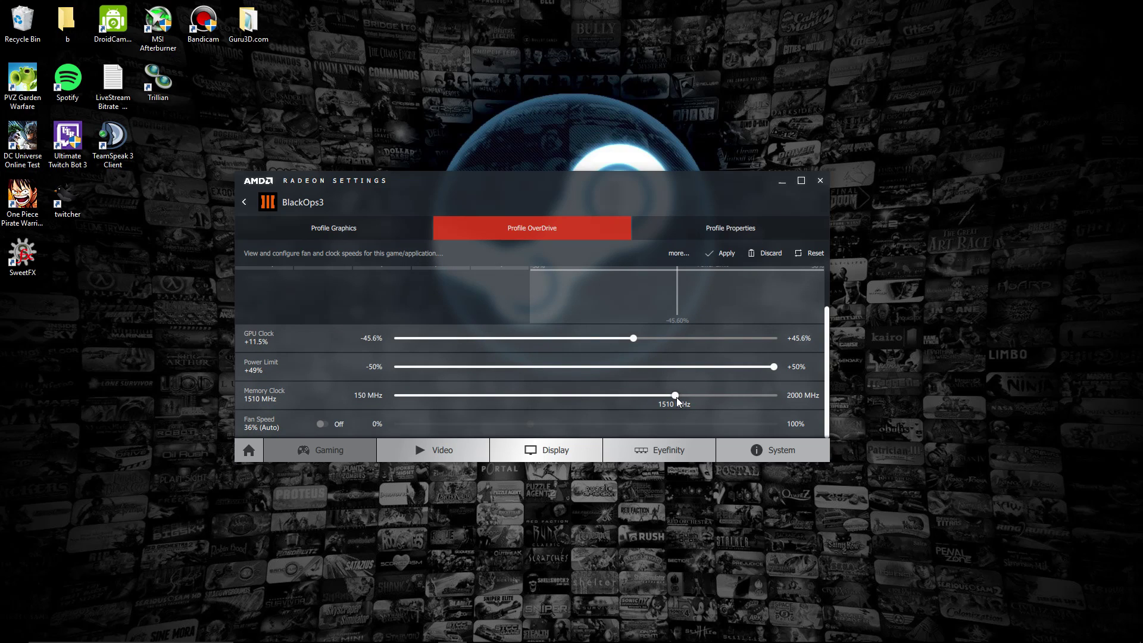
click(723, 258)
Step: Return to the profiles list and launch Black Ops III from the BlackOps3 tile's menu
click(244, 203)
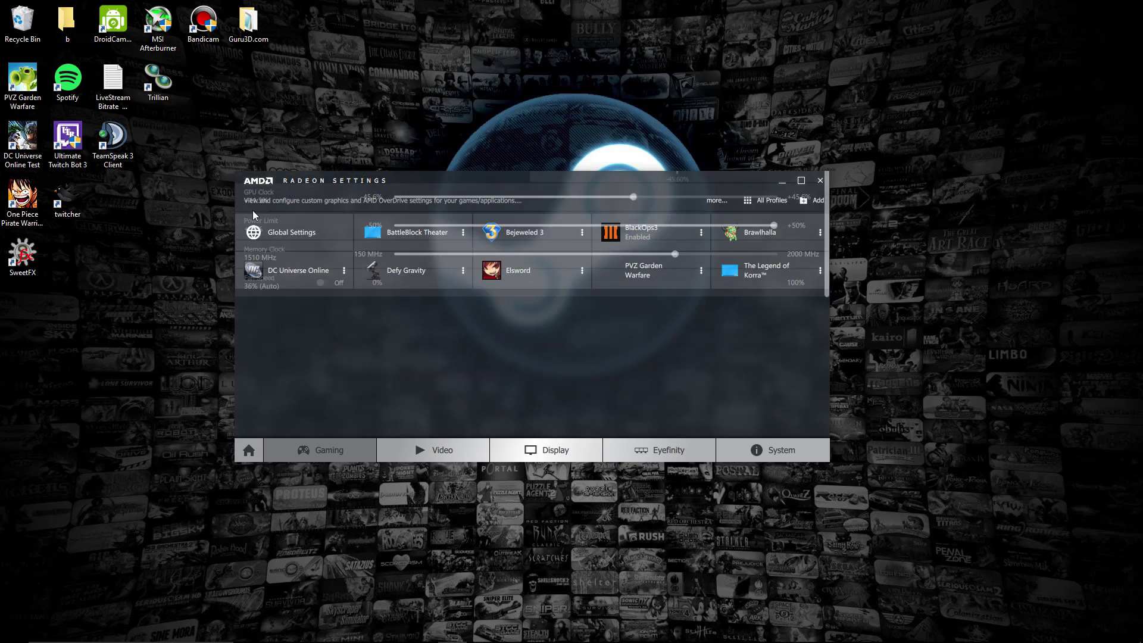
click(703, 236)
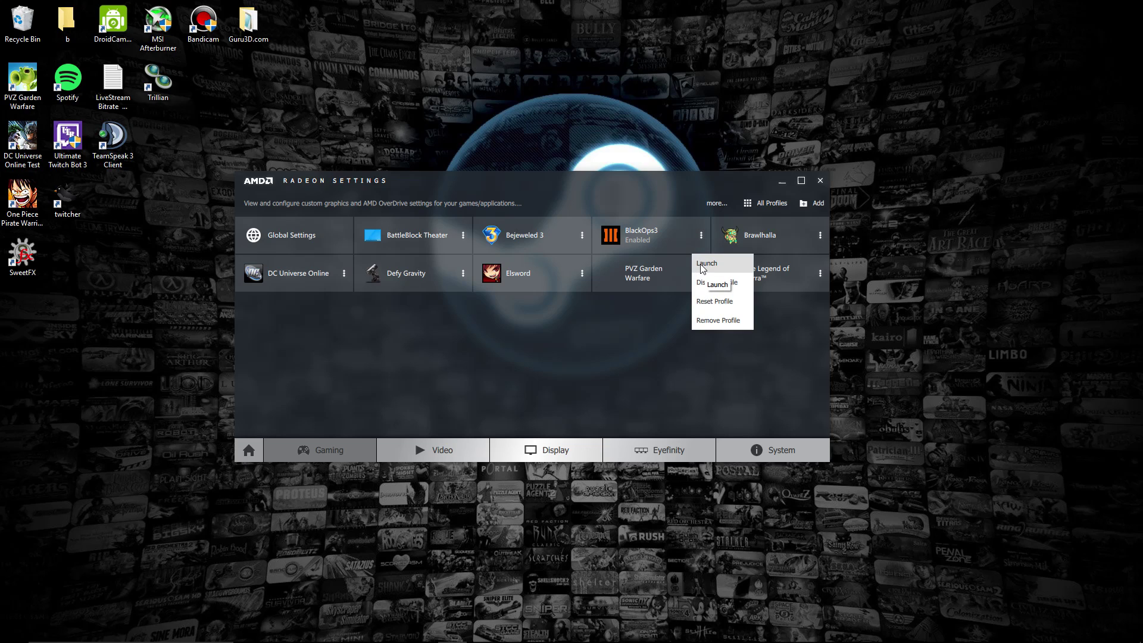
click(701, 264)
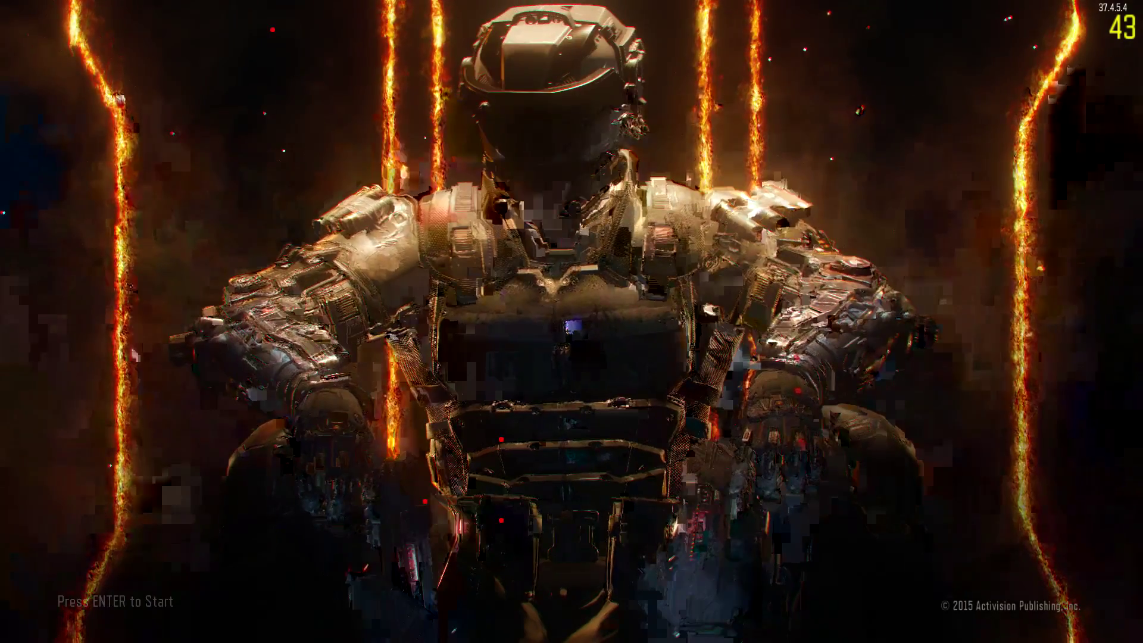
Step: Get past the Black Ops III title screen and move to Options > Graphics
key(Return)
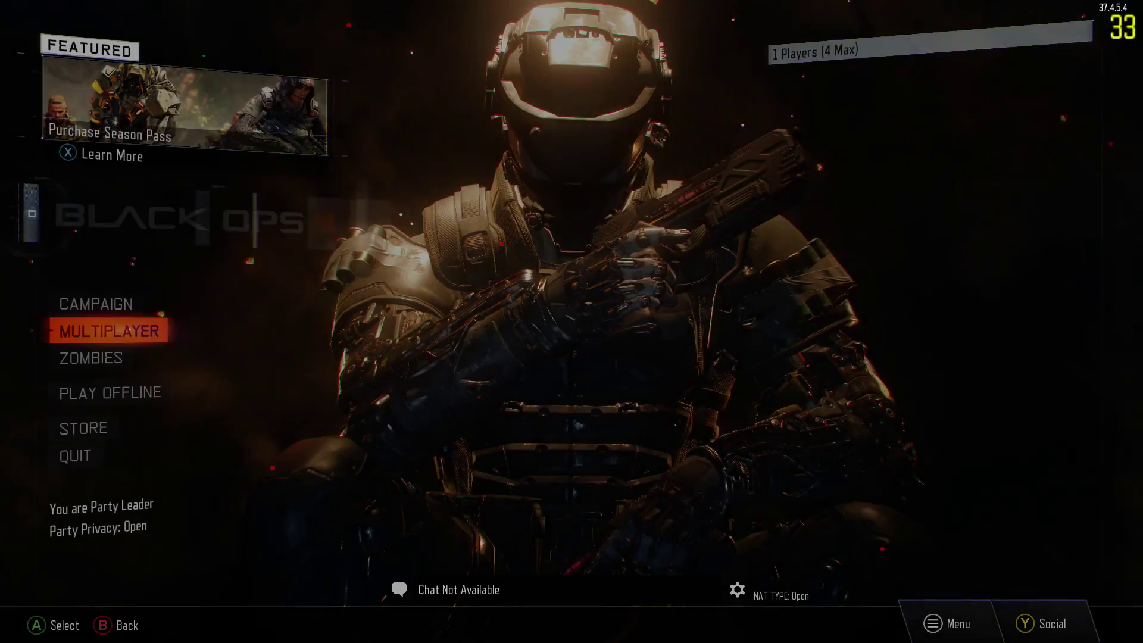
key(Escape)
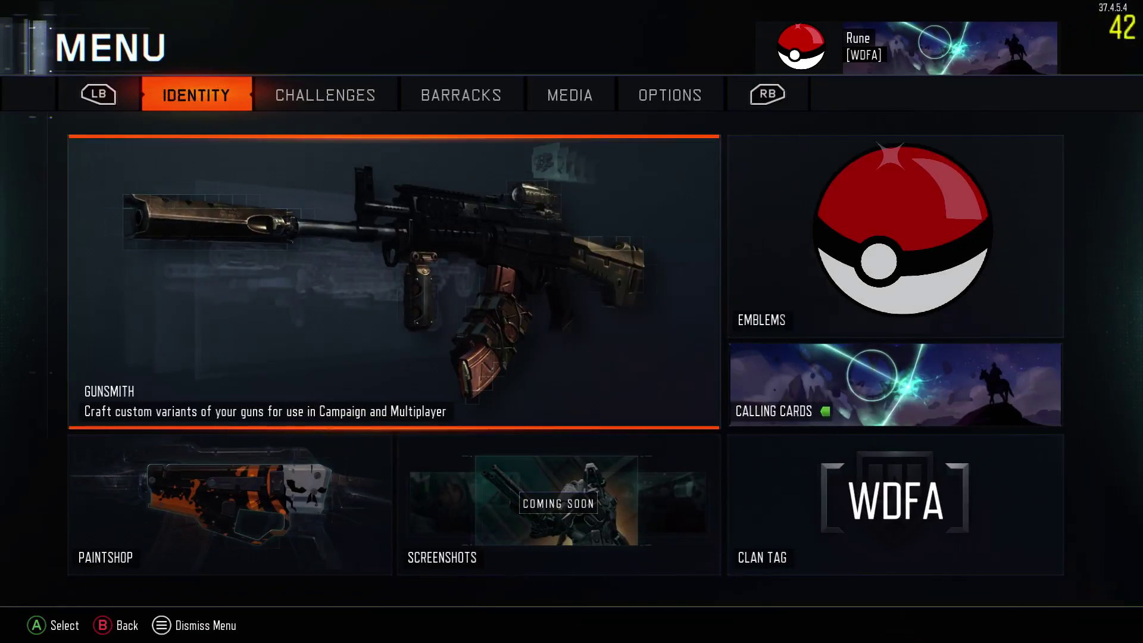
key(e)
key(e)
key(e)
key(e)
key(Right)
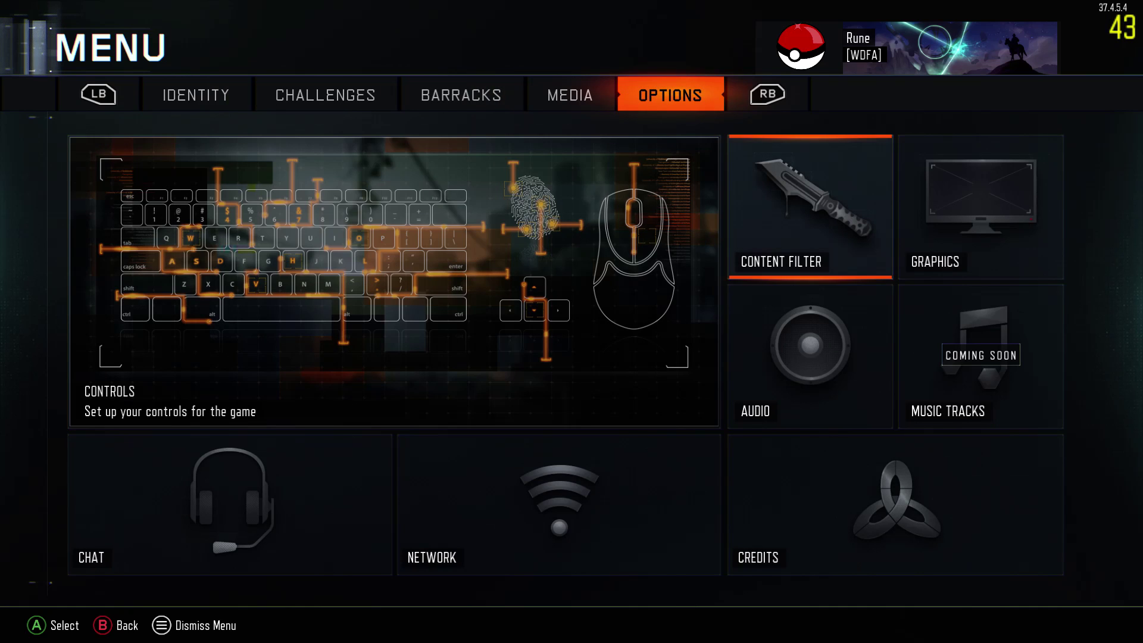
key(Right)
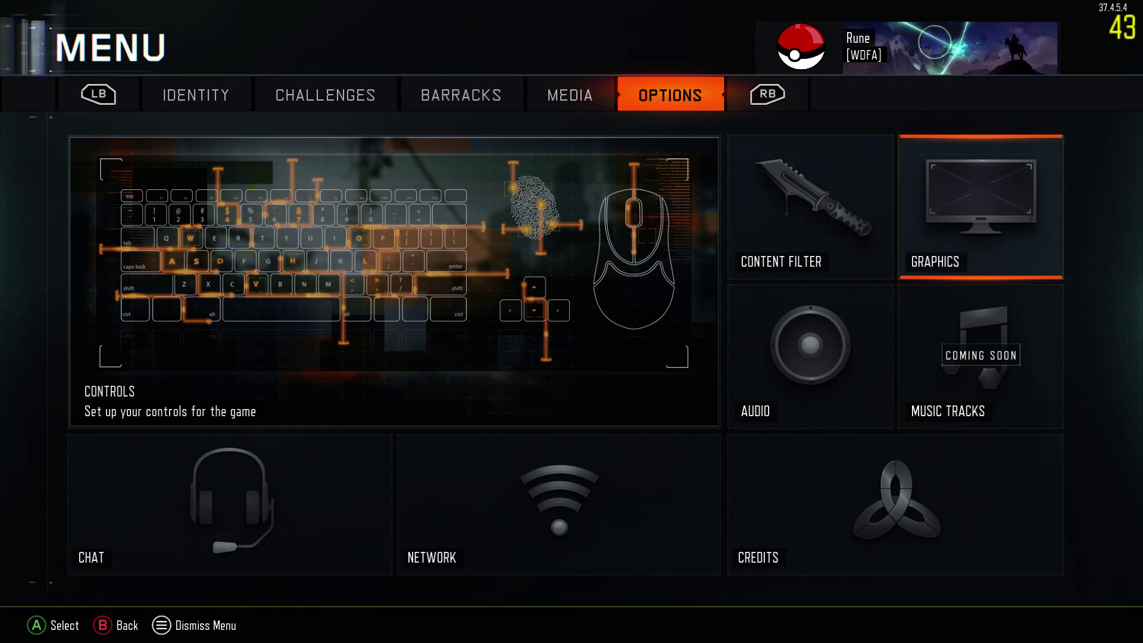
key(Down)
key(Up)
Step: Review the Graphics video settings (1920x1080, 75 Hz, 240 FPS cap), then return to Options
key(Return)
key(Down)
key(Down)
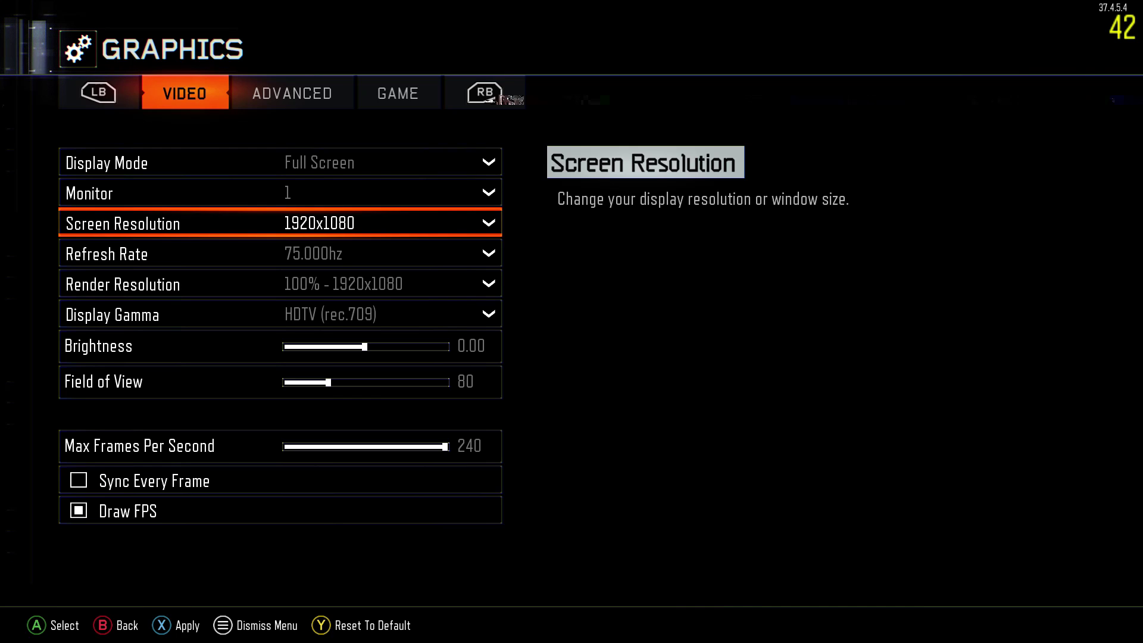
key(Escape)
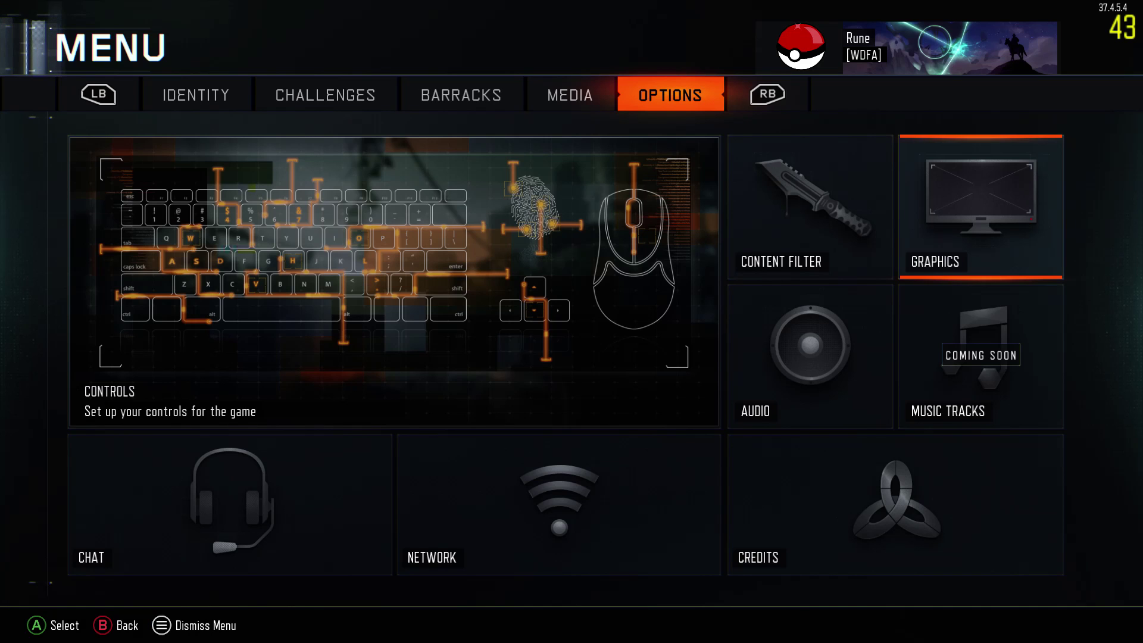
Step: Bring up the game's quit confirmation and glance at the BlackOps3 profile options in Radeon Settings
key(Escape)
key(Escape)
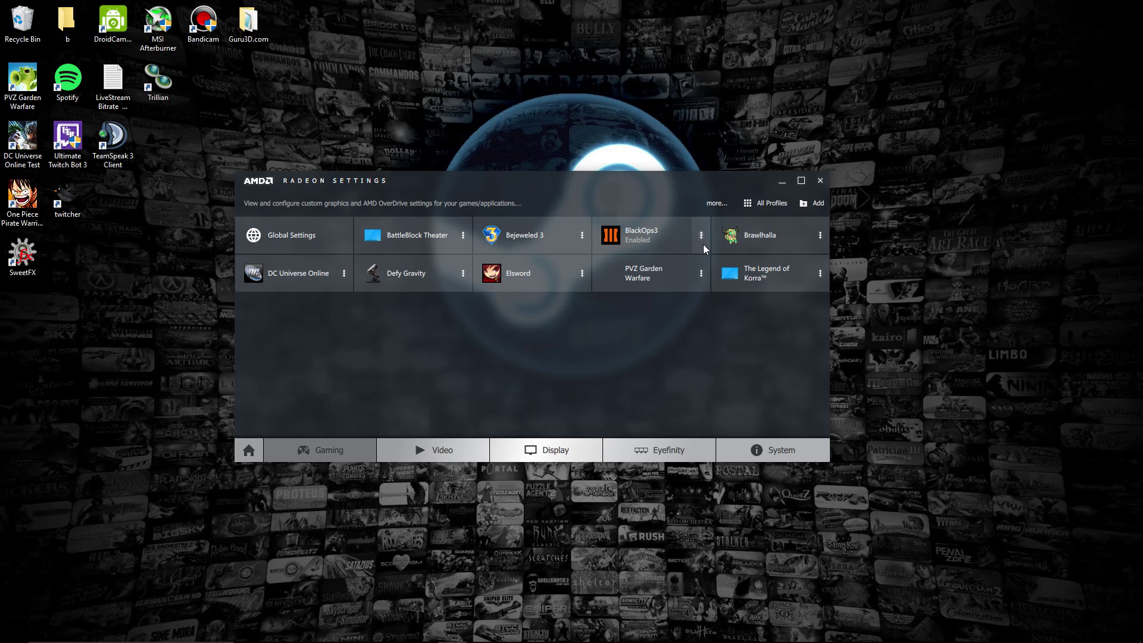
click(702, 236)
click(630, 370)
Step: Show the video profiles, try Cinema Classic, then go back to the Default profile
click(455, 449)
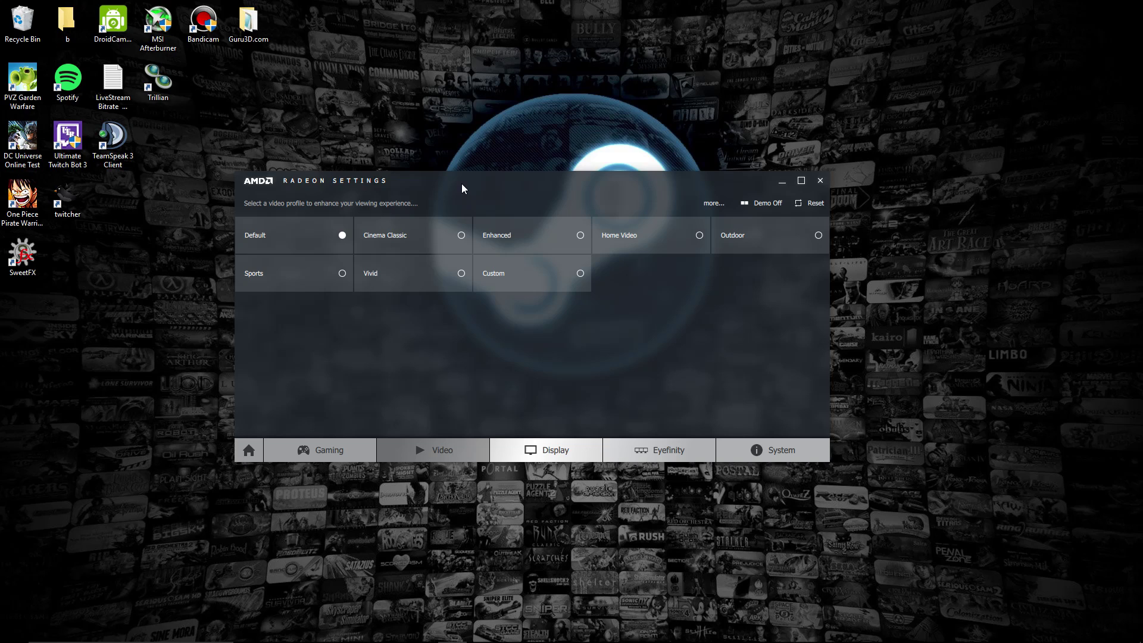
click(444, 234)
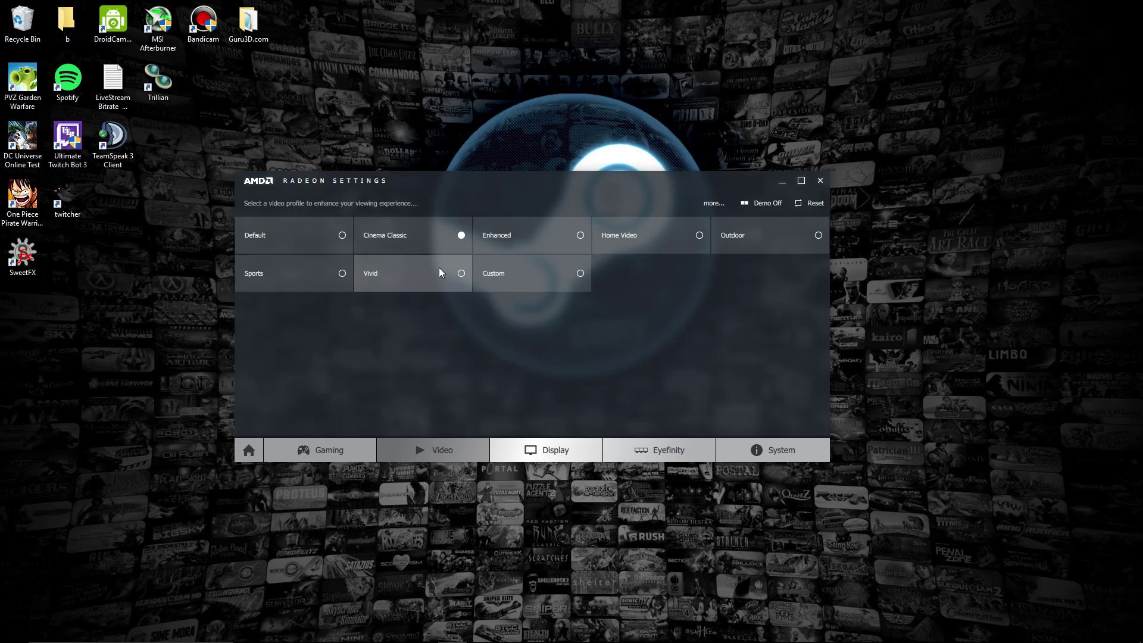
mouse_move(333, 640)
click(316, 237)
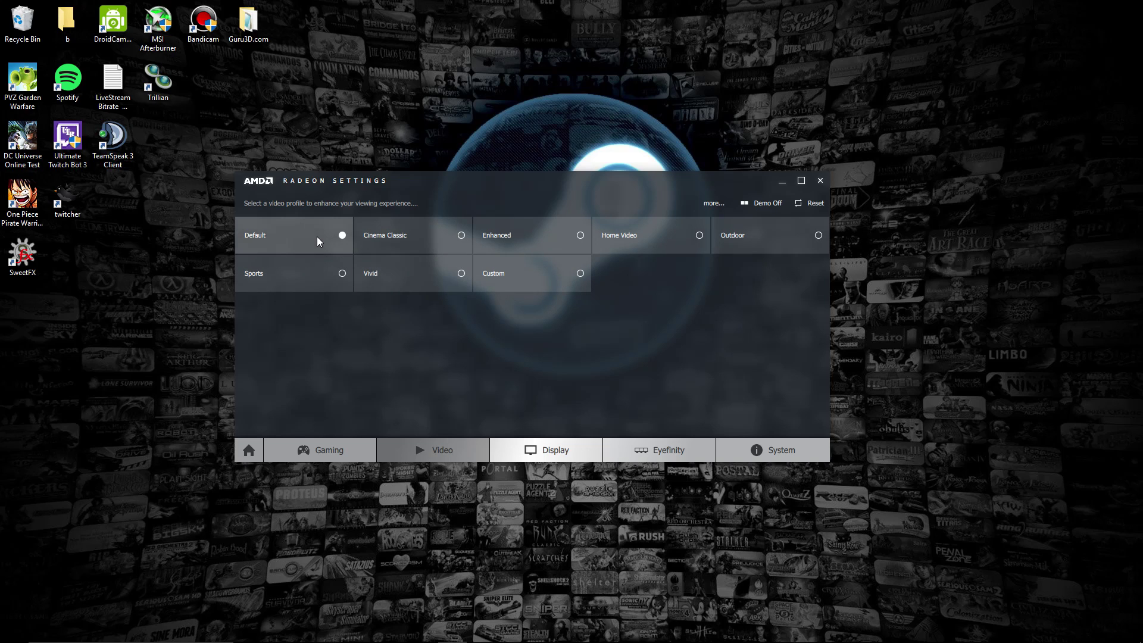
Step: On the Display page, check the Scaling Mode choices twice, leaving it at Full panel
click(554, 450)
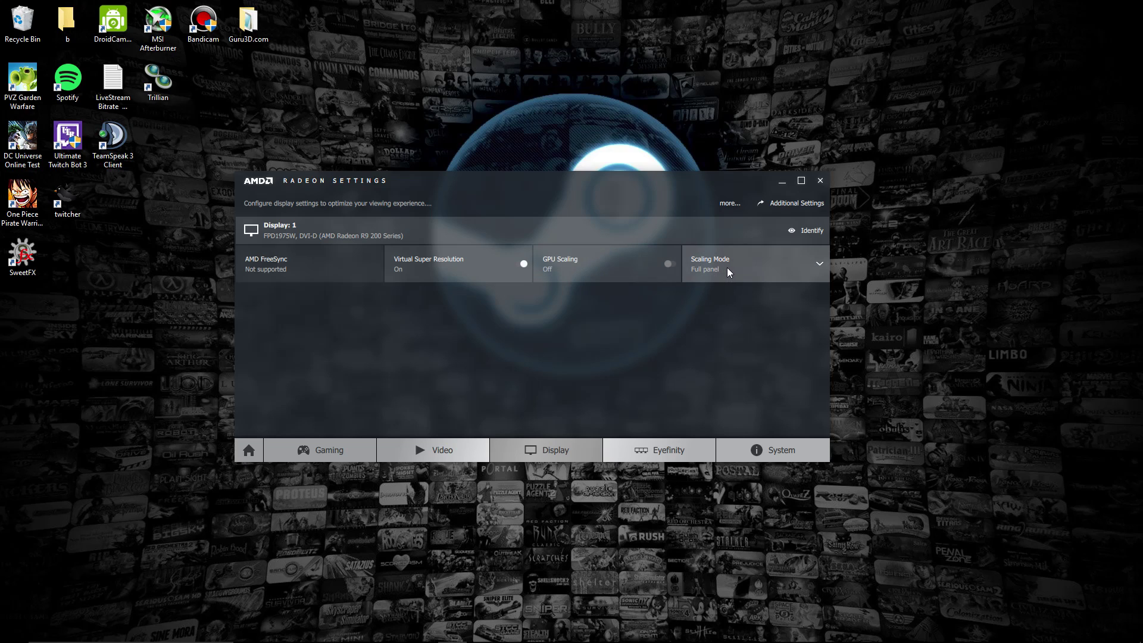
click(780, 272)
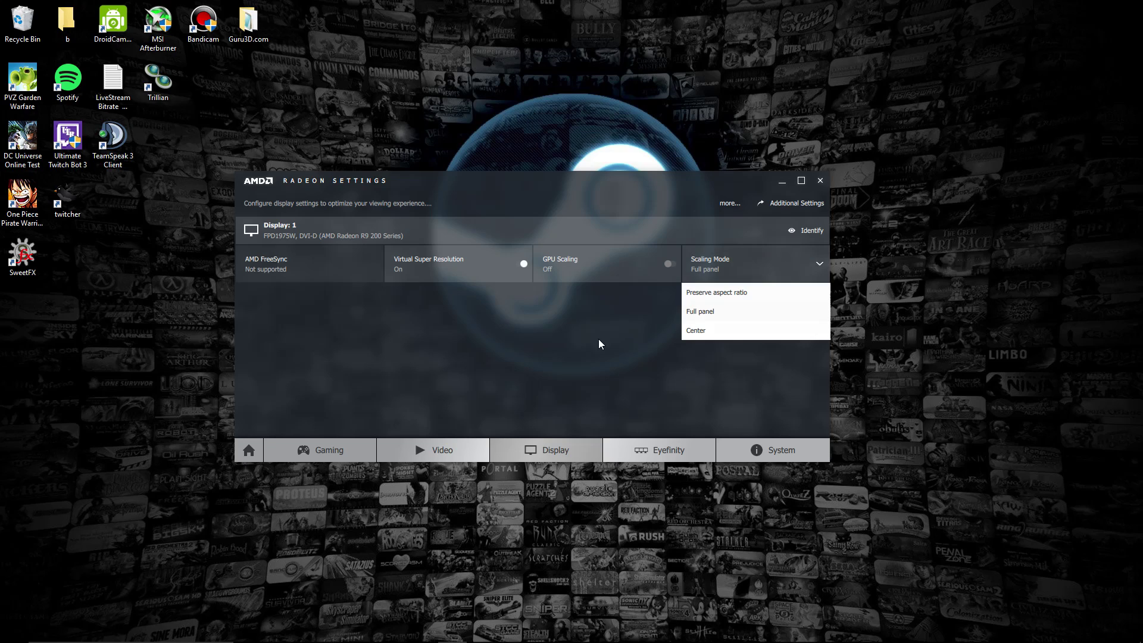
click(563, 370)
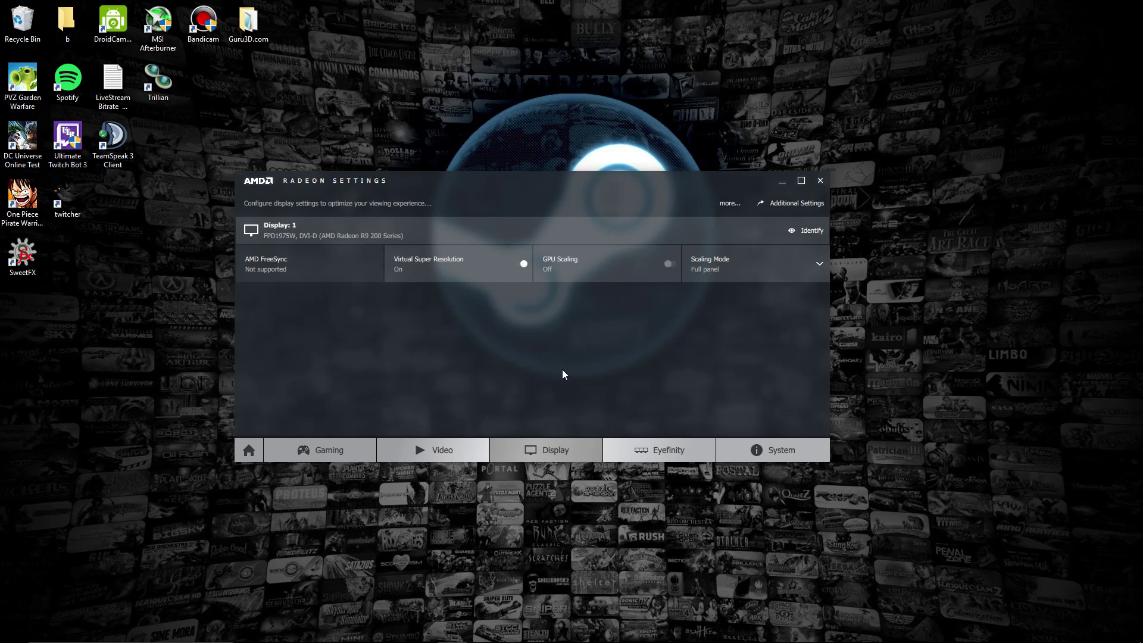
click(722, 271)
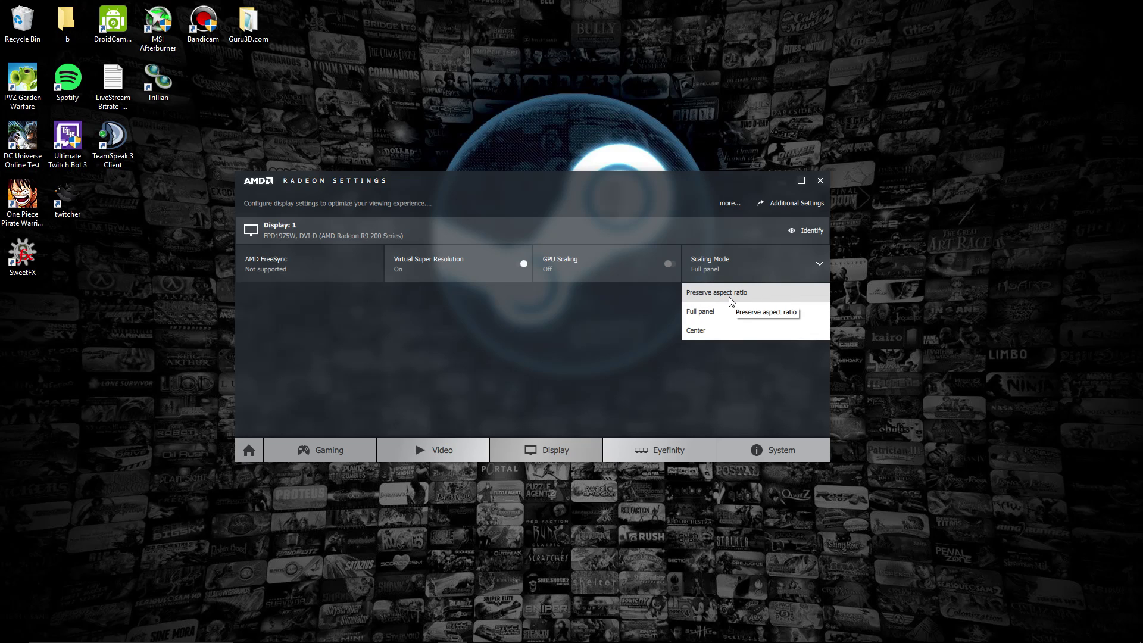
click(557, 343)
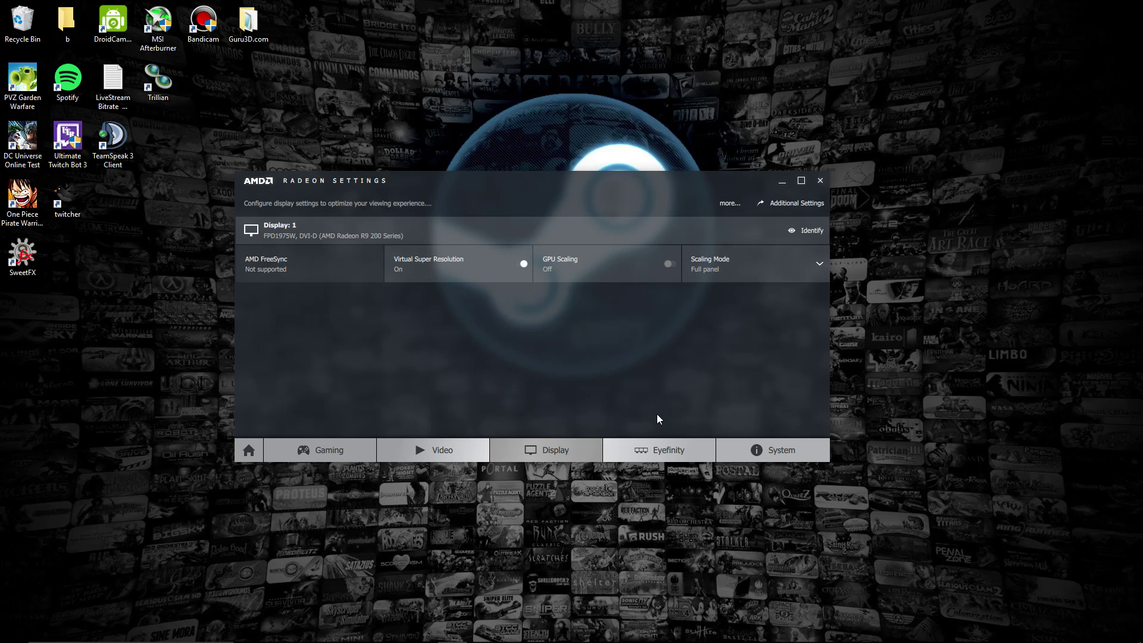
Step: Show the Eyefinity page, which reports not enough displays for AMD Eyefinity
click(652, 451)
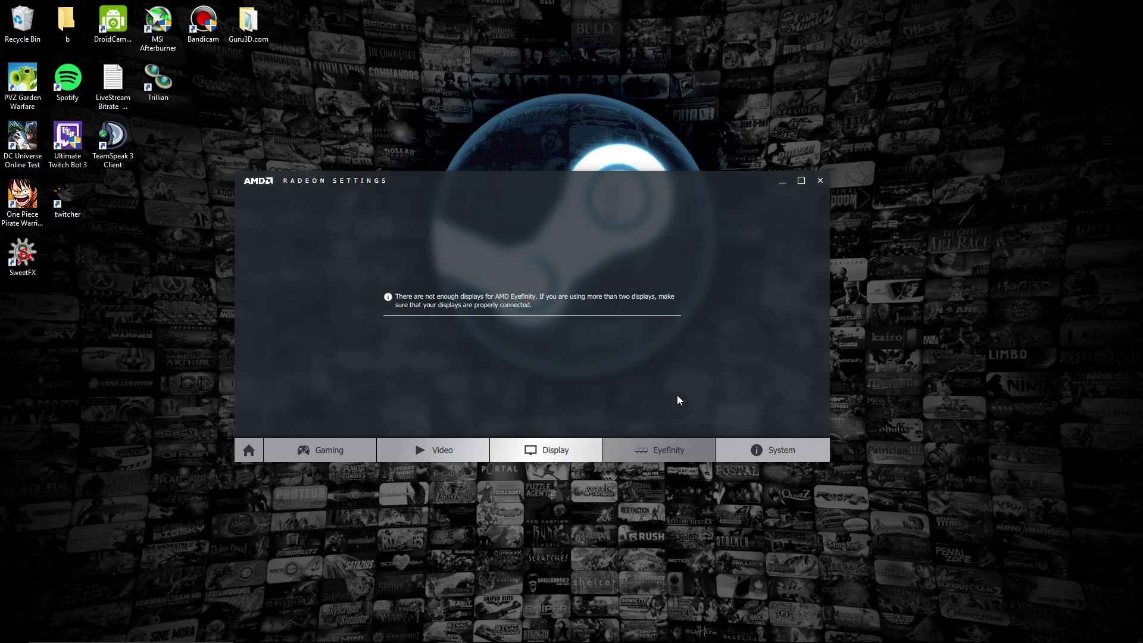
Step: View the hardware details, driver software versions, and system overview (Crimson 15.11, R9 200 Series)
click(757, 447)
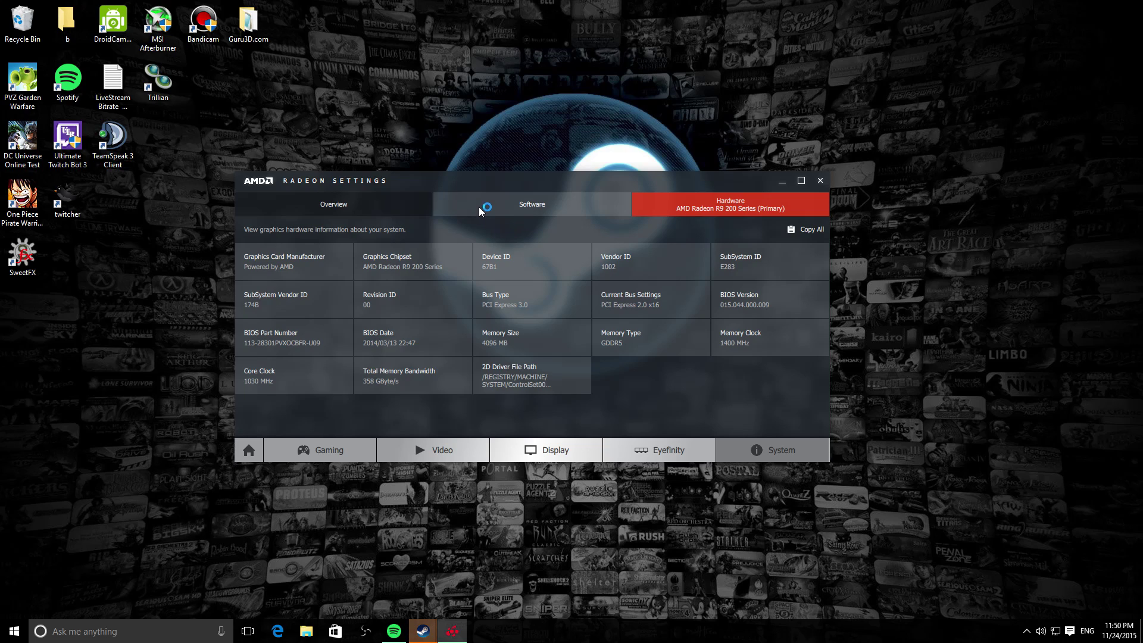
click(499, 213)
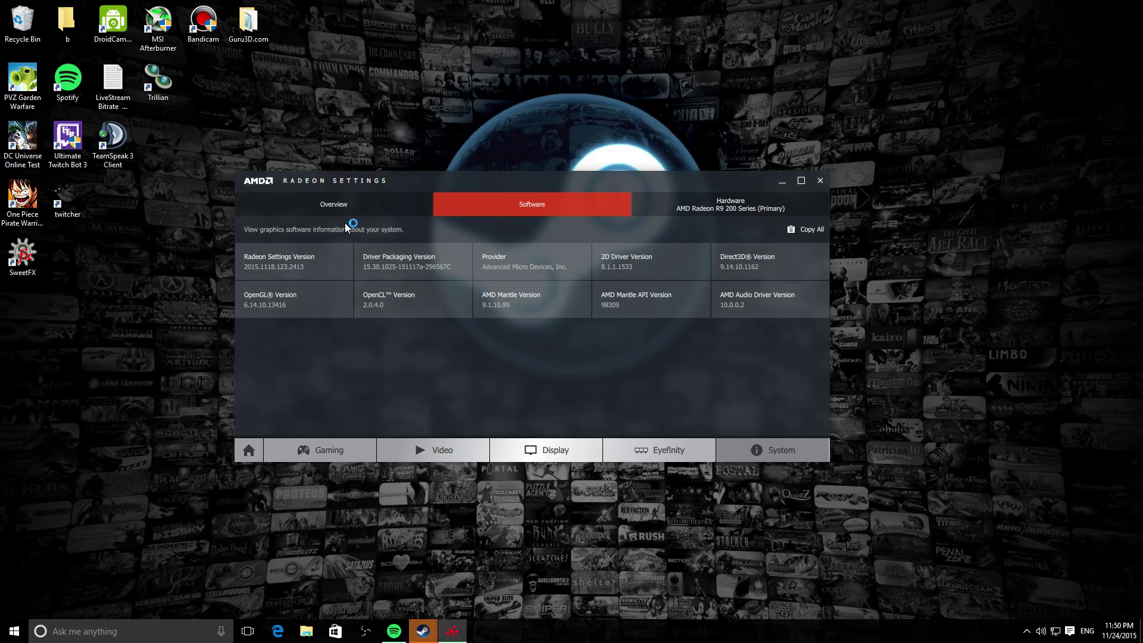
click(344, 204)
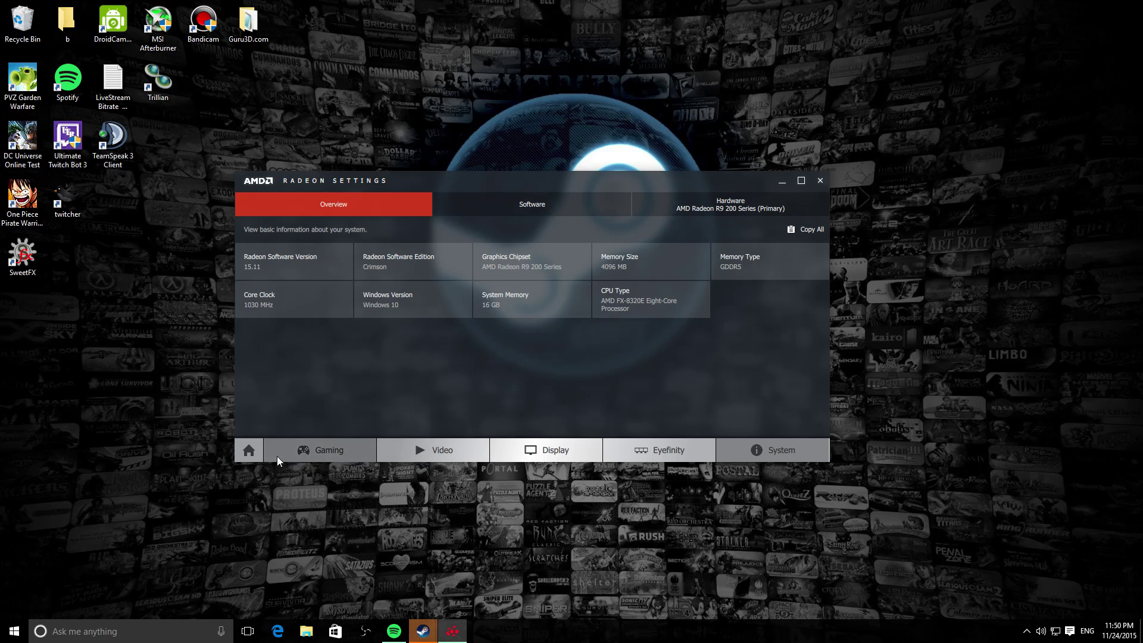
click(240, 451)
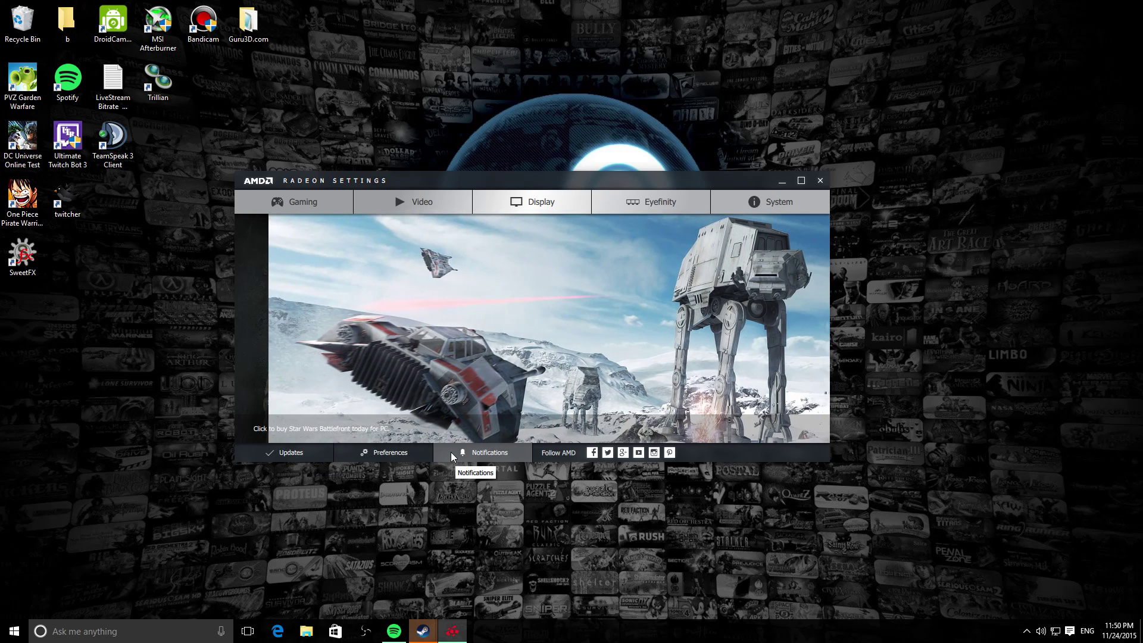
Step: Check the empty notifications list, then bring up the Preferences page
click(451, 452)
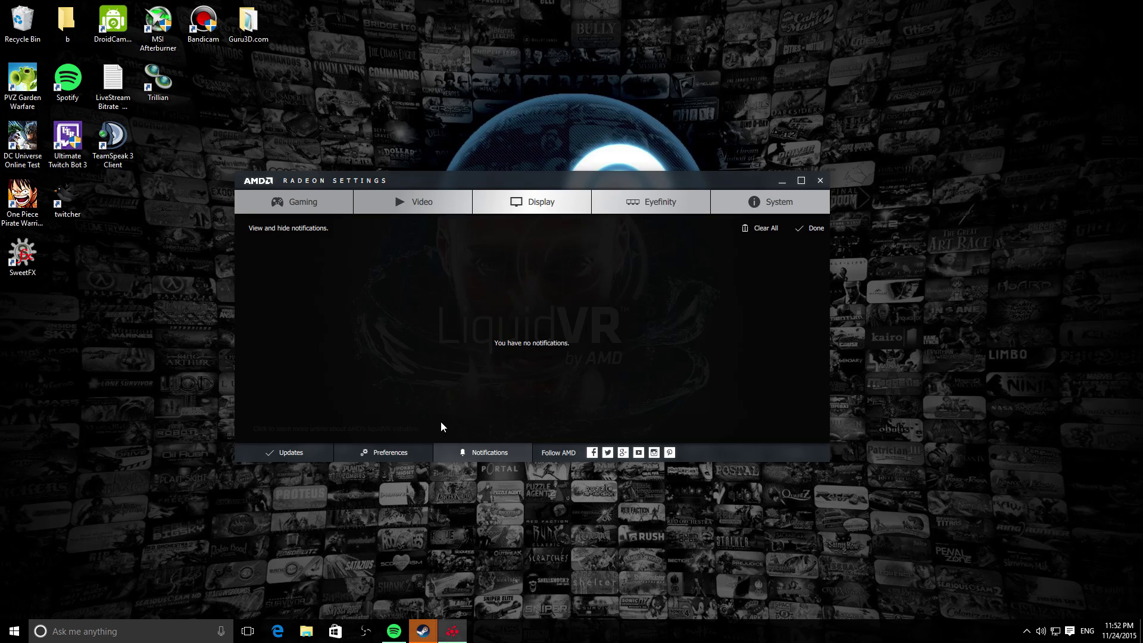
click(399, 452)
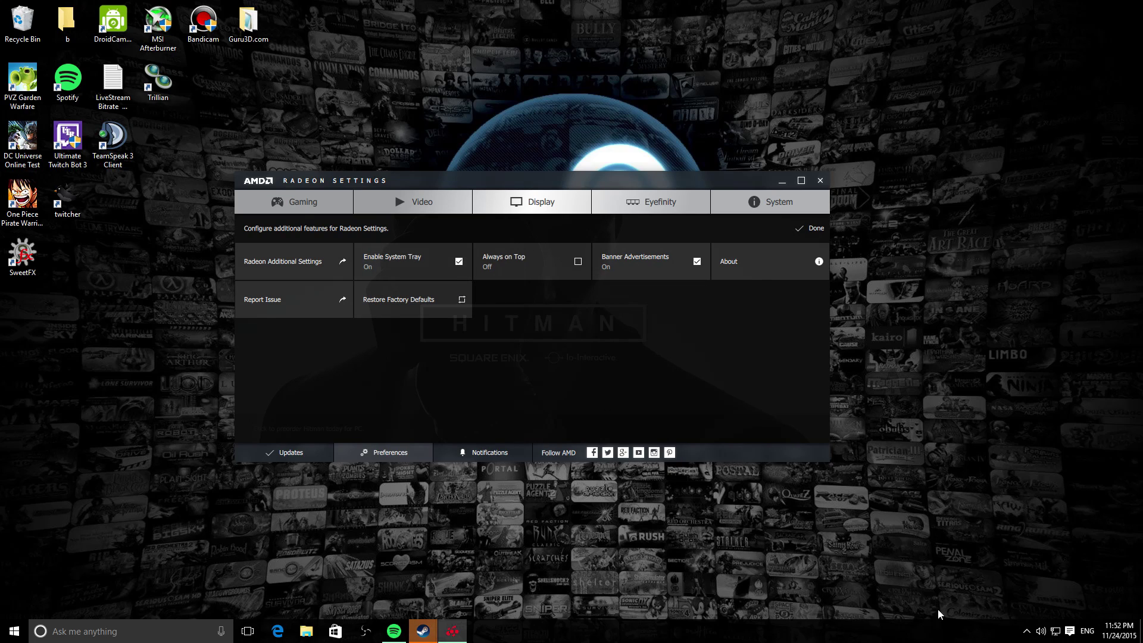
click(1026, 634)
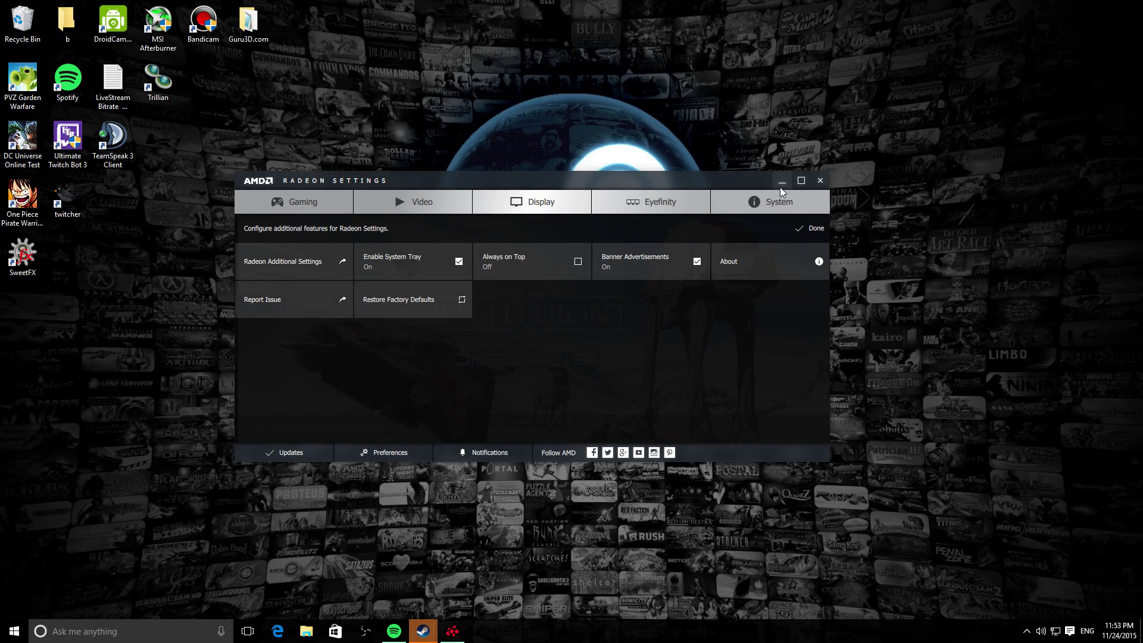
Step: Close Radeon Settings, reopen it from the tray, close it again, then relaunch it from the desktop menu
click(820, 181)
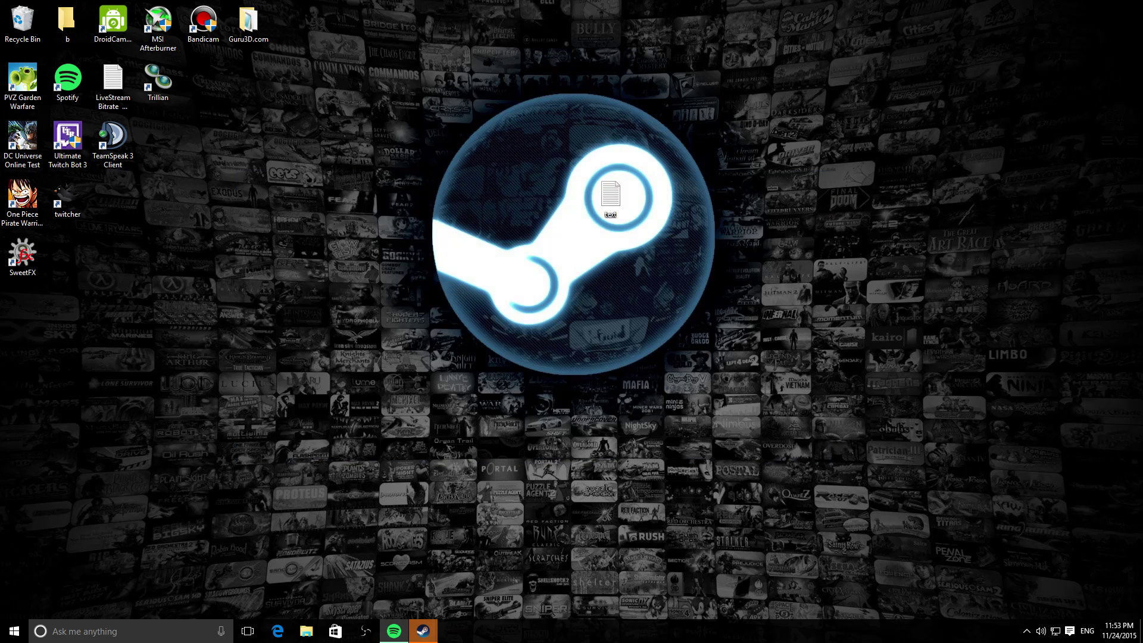
click(1028, 631)
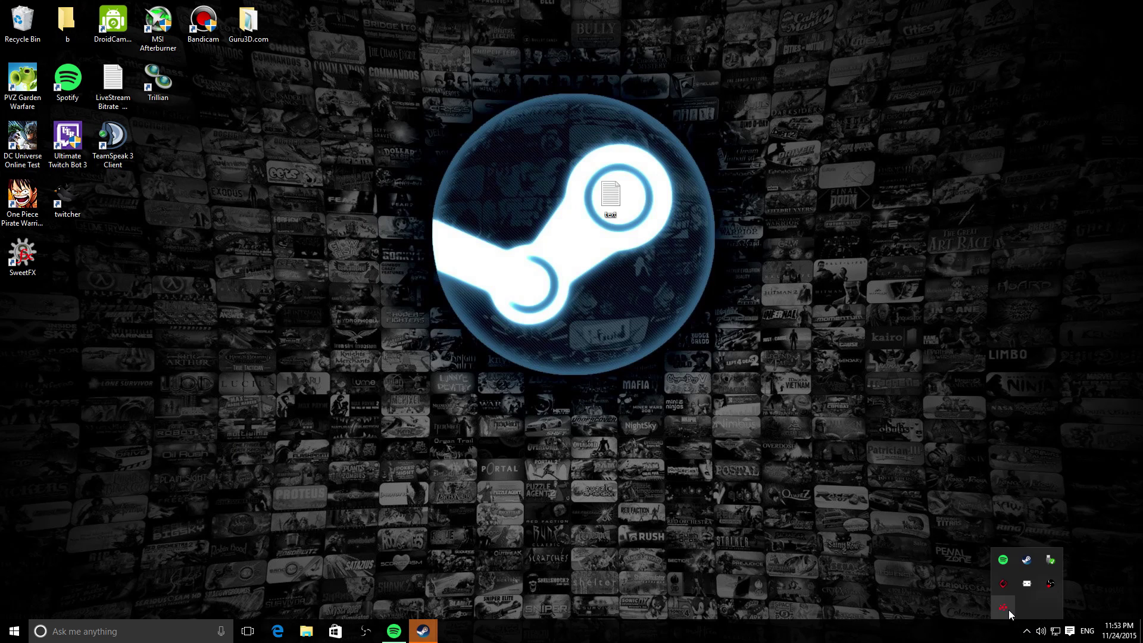
click(1009, 610)
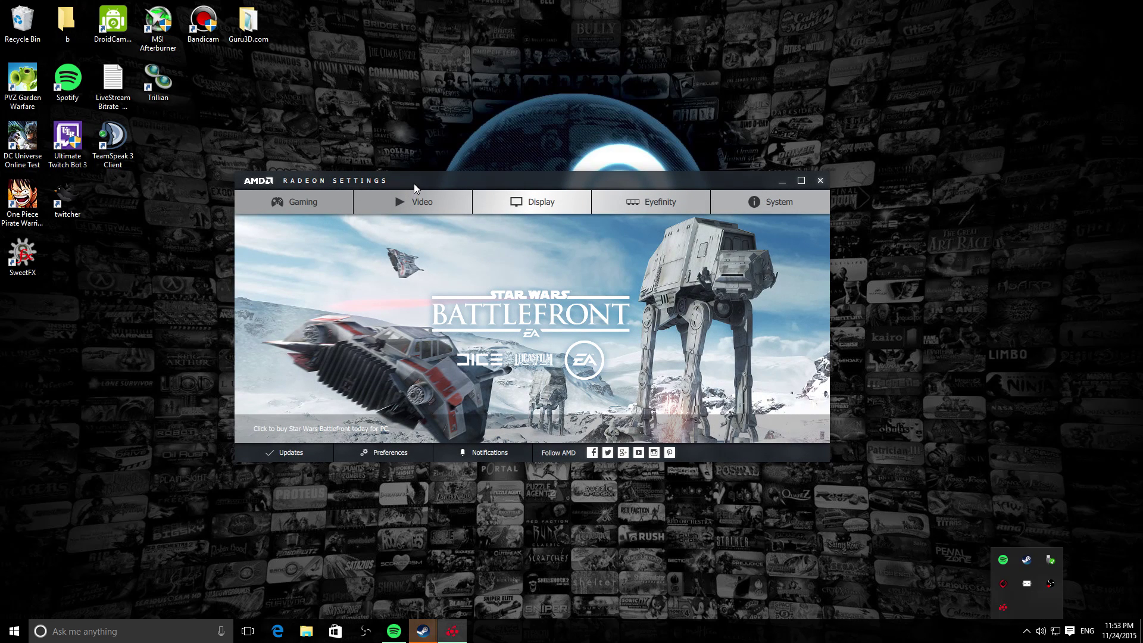
click(821, 180)
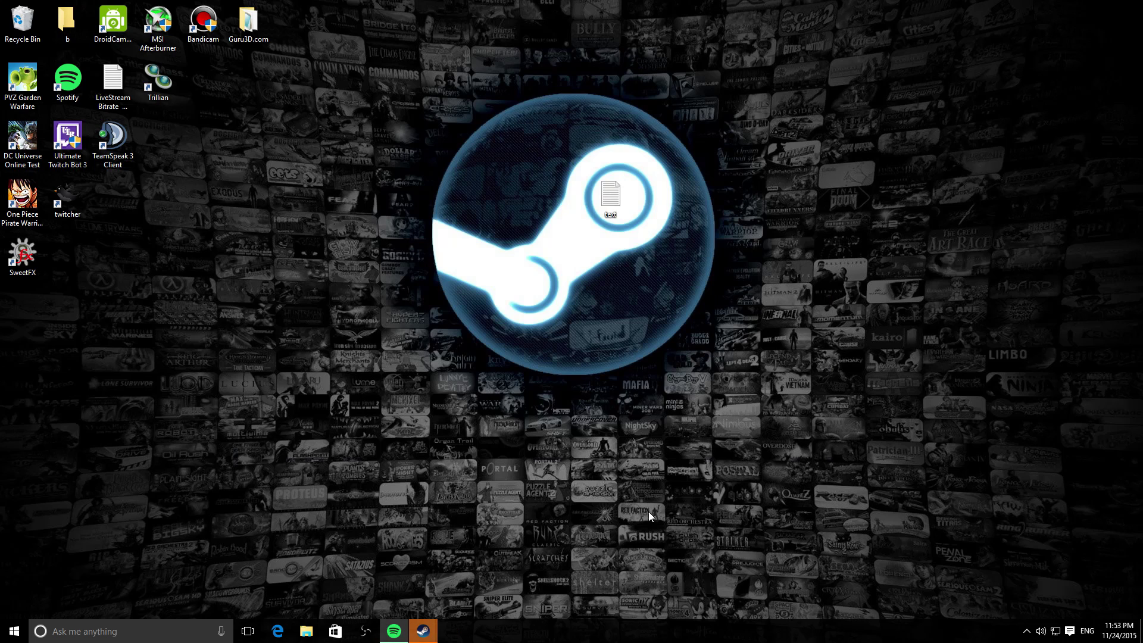
right_click(654, 546)
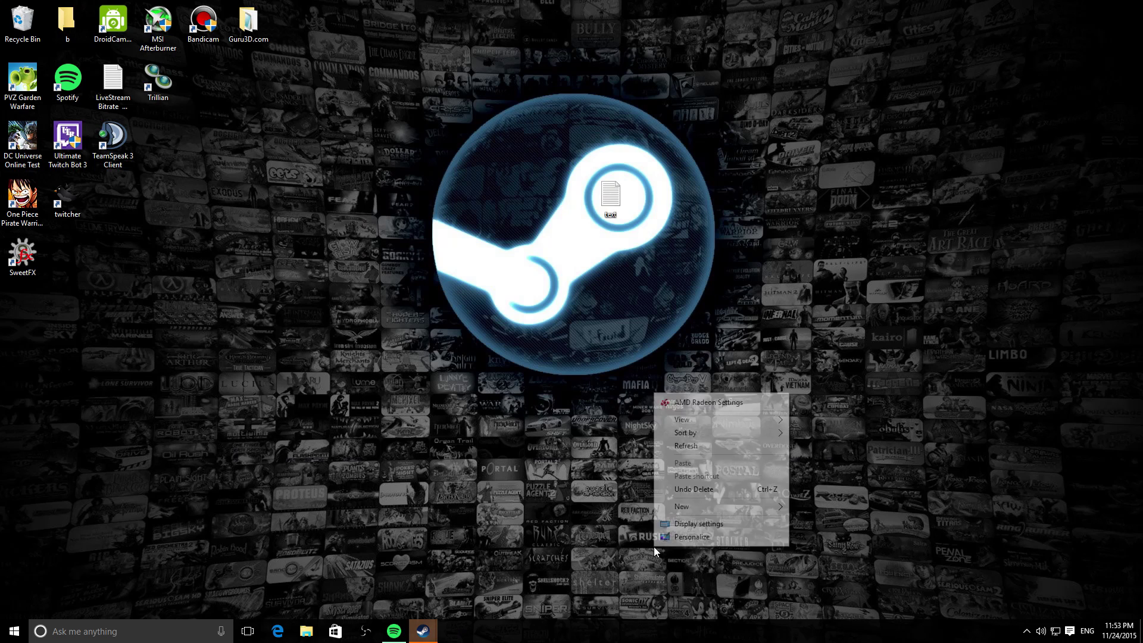
click(708, 405)
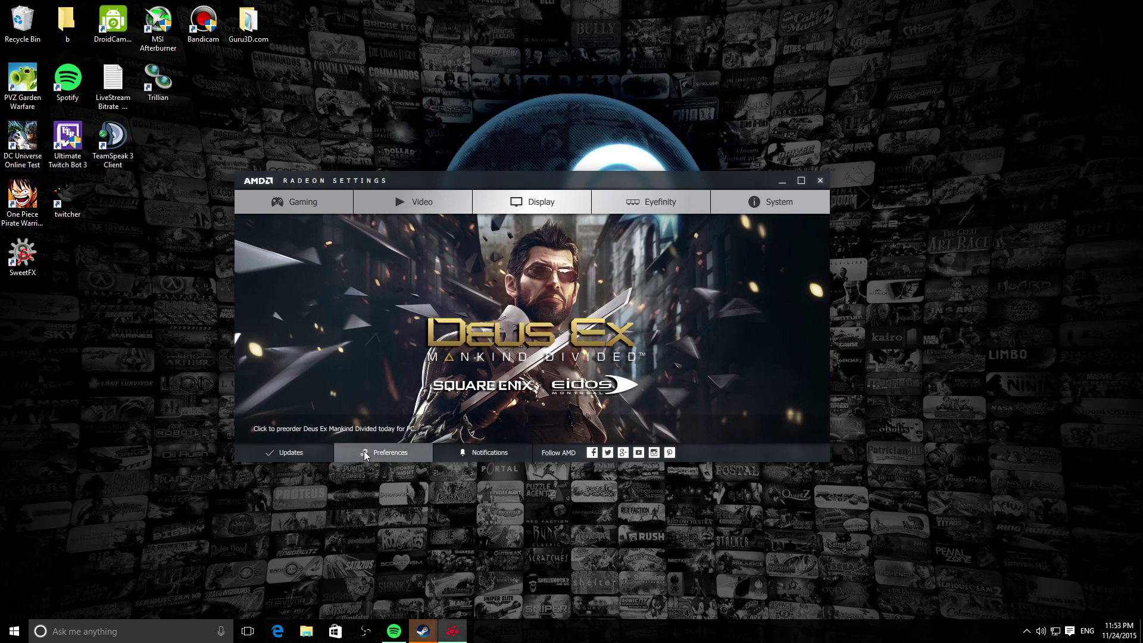
Step: Show the Preferences page with System Tray on, Always on Top off and Restore Factory Defaults
click(394, 454)
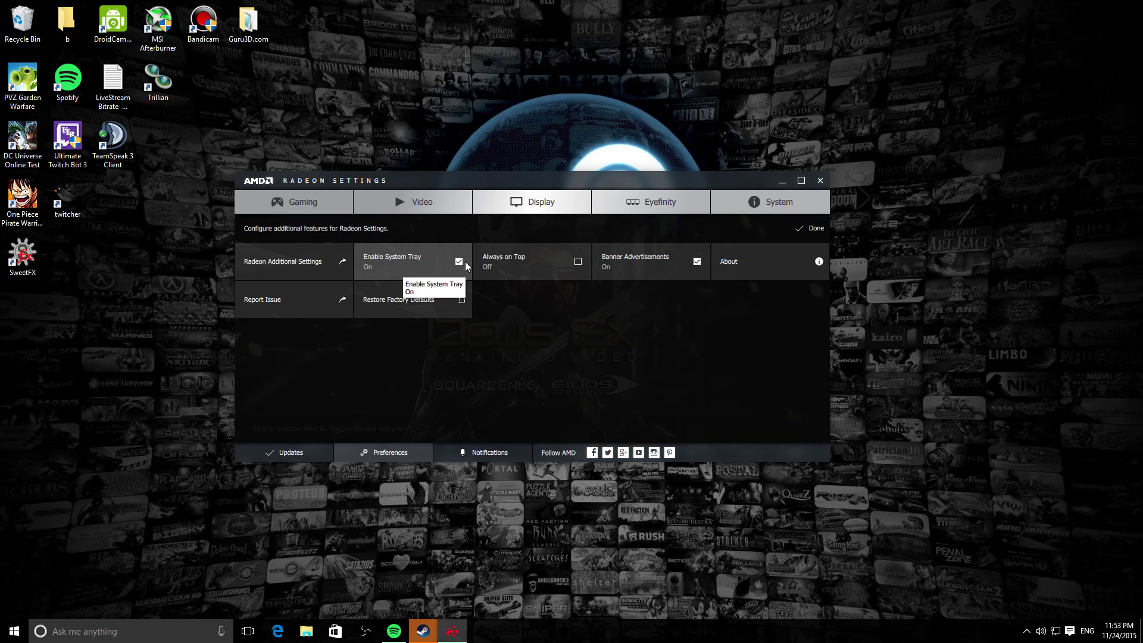